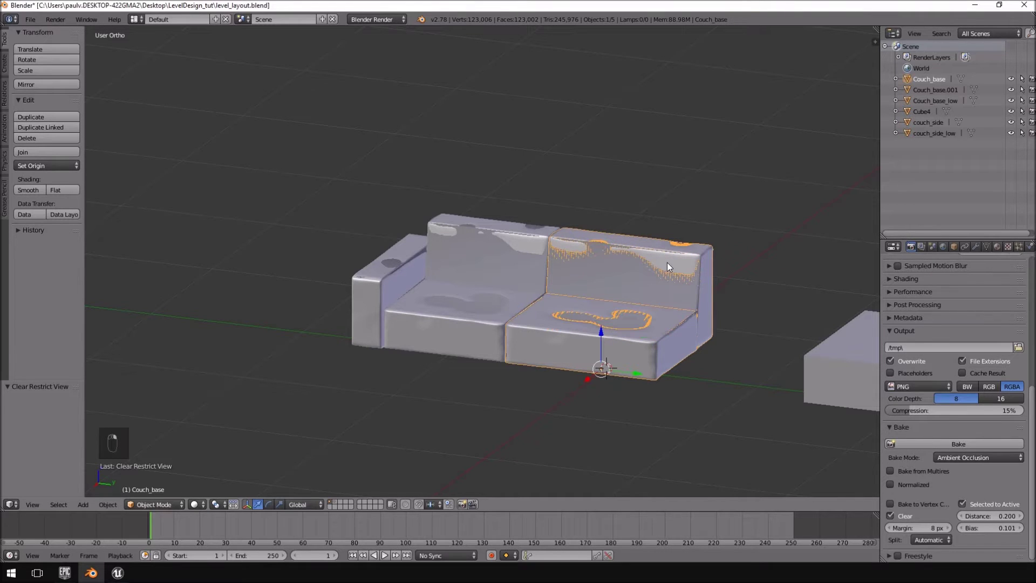
Step: Hide the high-poly couch base and couch side so only the low-poly versions remain in the viewport
key("h")
right_click(490, 263)
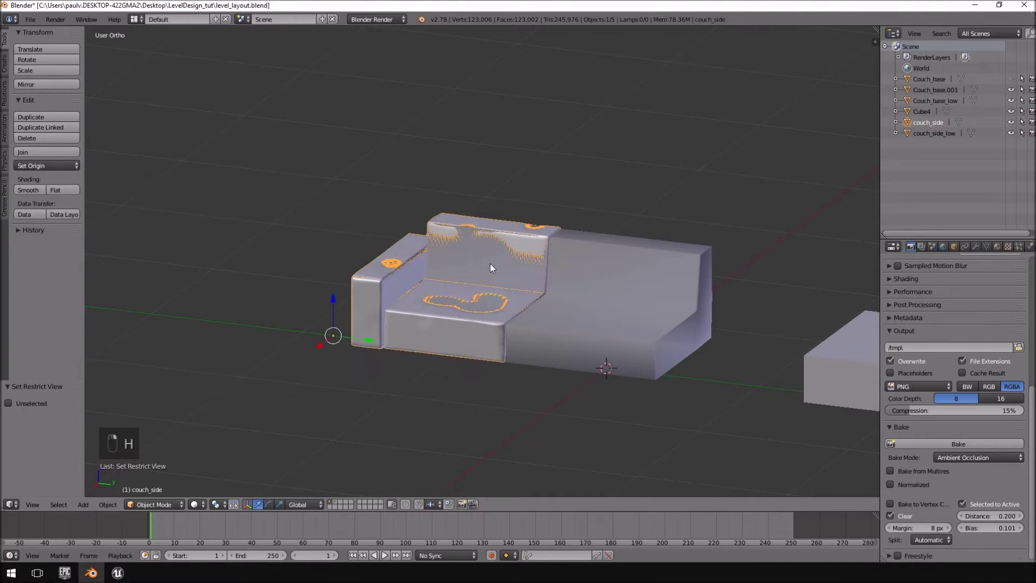
key("h")
scroll(489, 263, "up", 5)
Step: Select the low-poly couch side and start an FBX export with the file name CS_MODEL.fbx
right_click(419, 248)
middle_click_drag(497, 267, 537, 243, "shift")
scroll(415, 256, "down", 3)
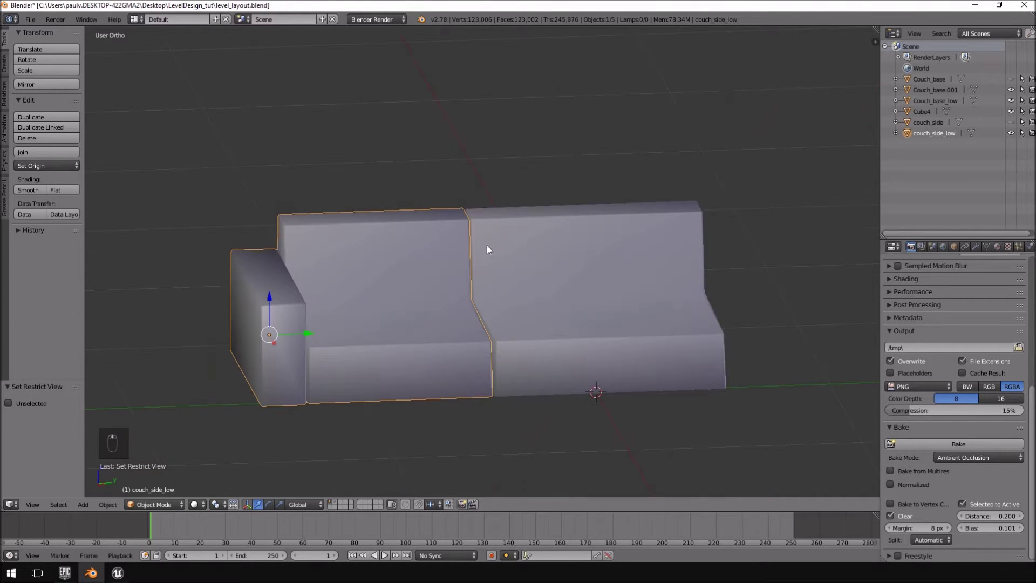
left_click(30, 20)
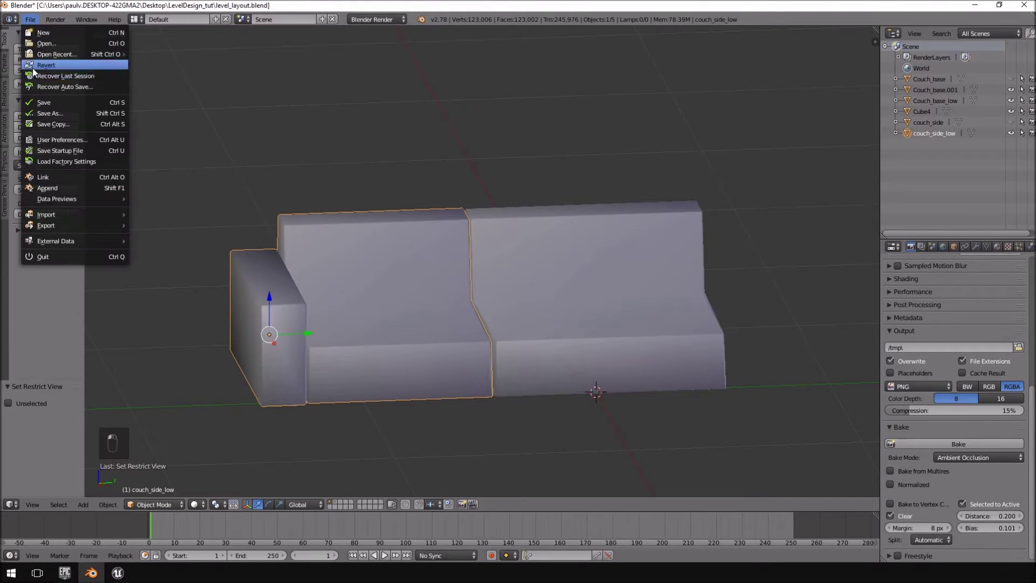
mouse_move(64, 226)
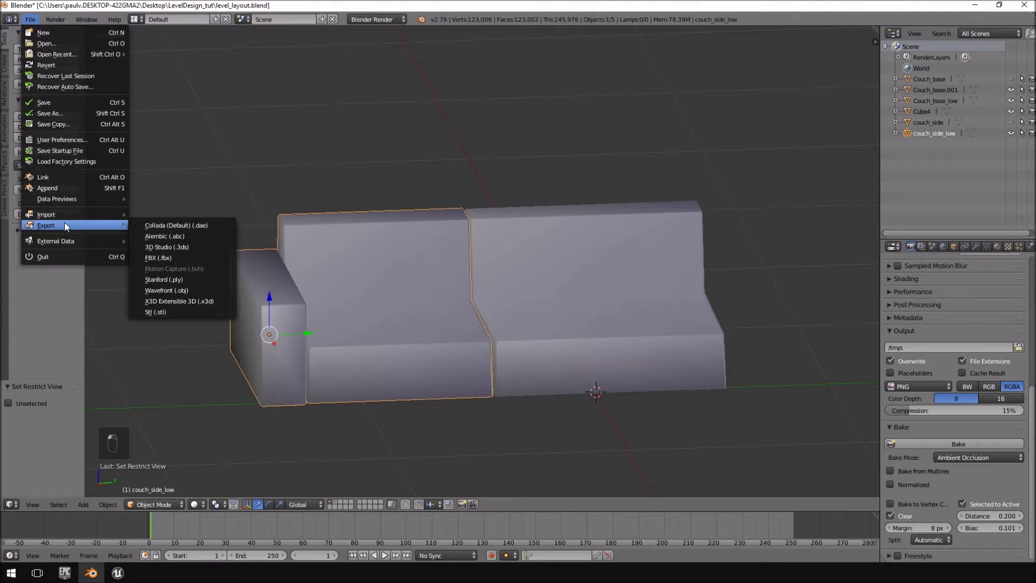
left_click(189, 258)
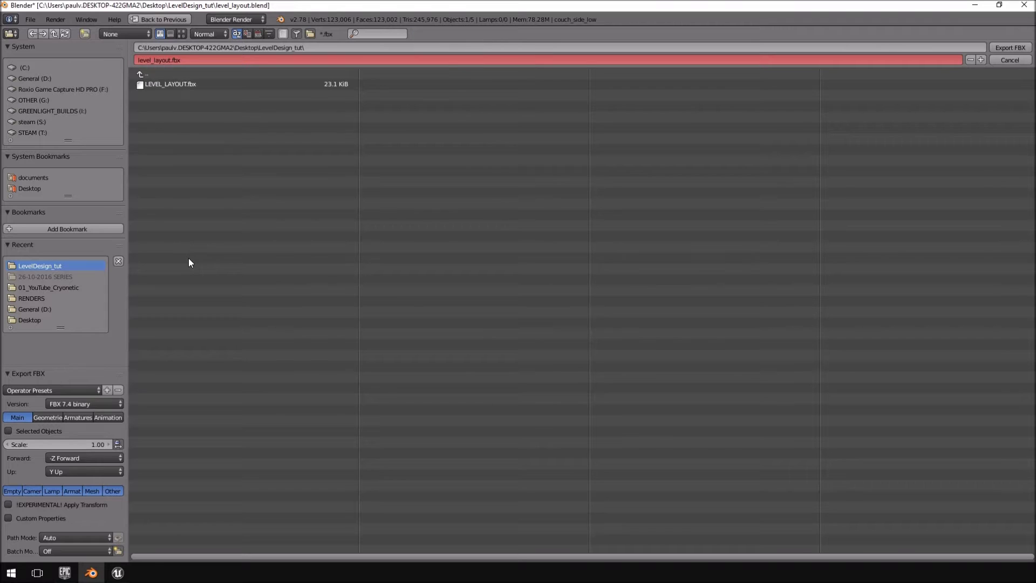
left_click(173, 60)
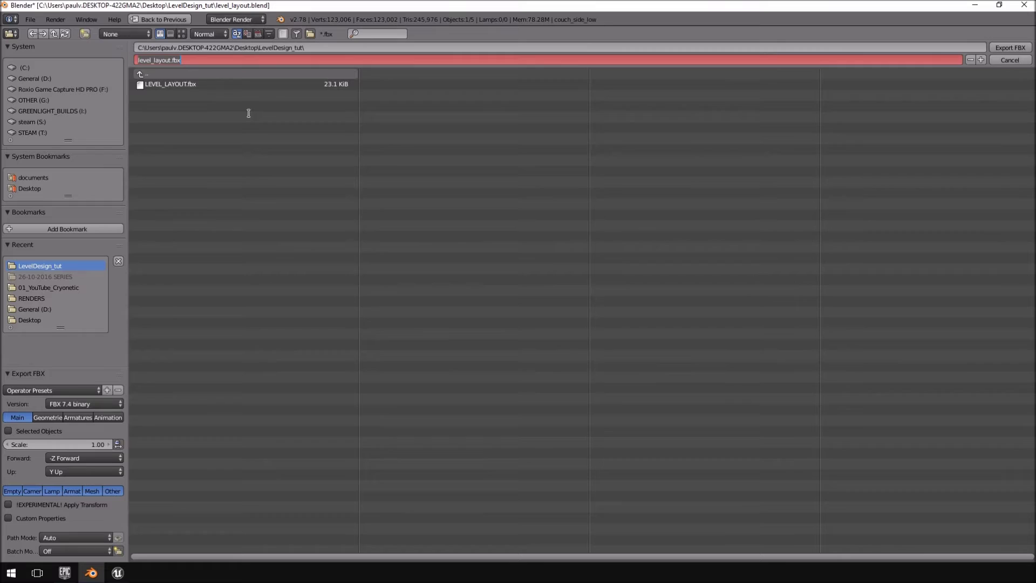
type("CS_MODEL")
key("Return")
Step: Limit the FBX export to selected objects, choose the geometry smoothing type, disable Add Leaf Bones, and export the couch side
left_click(7, 431)
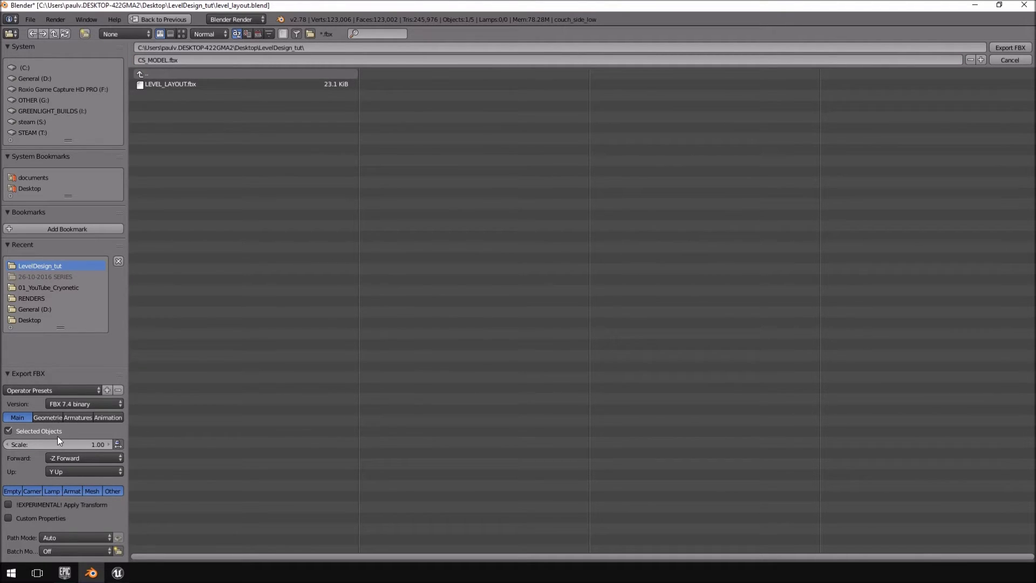
left_click(49, 418)
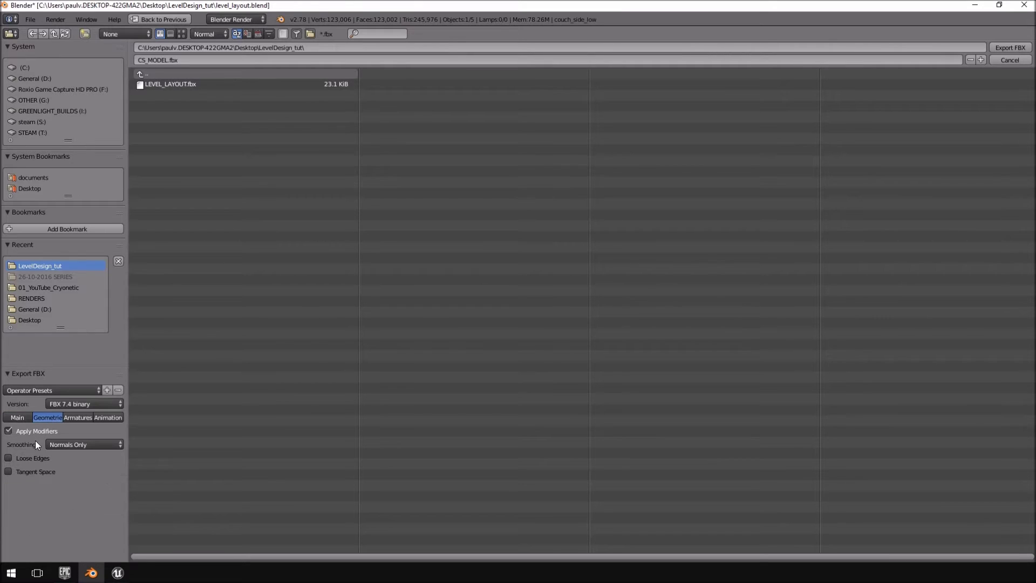
left_click(64, 444)
left_click(68, 407)
left_click(77, 418)
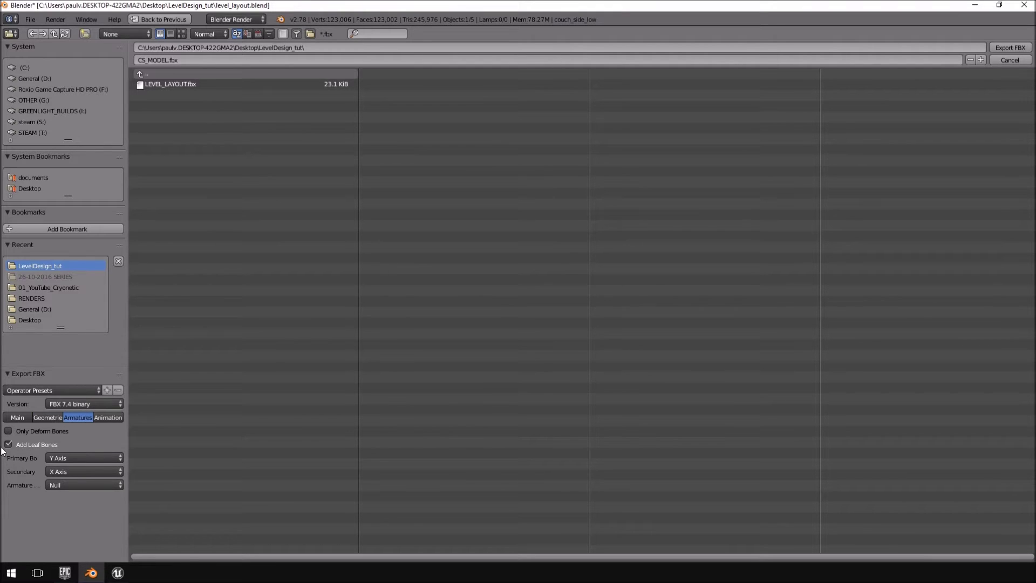
left_click(19, 445)
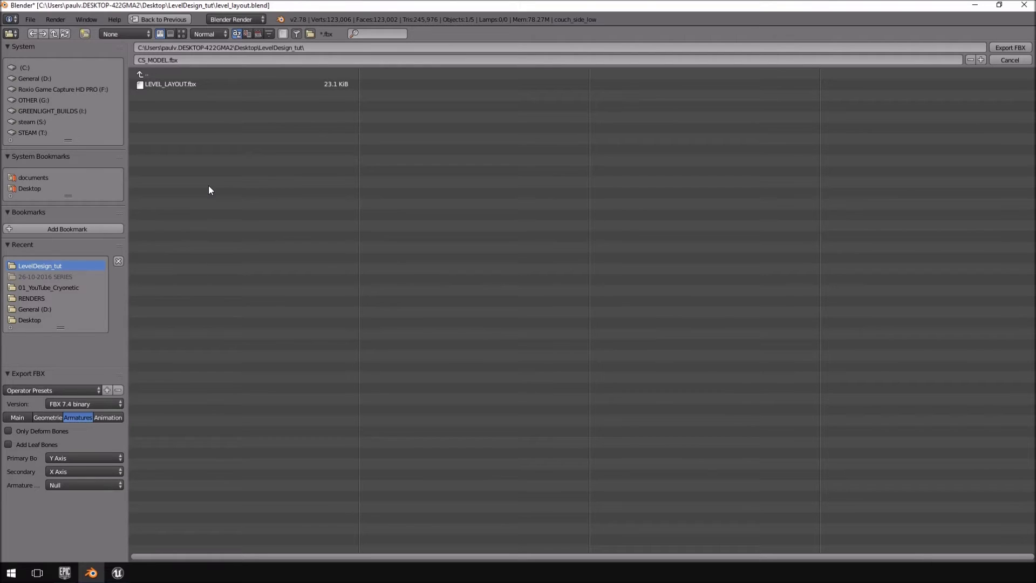
left_click(1012, 47)
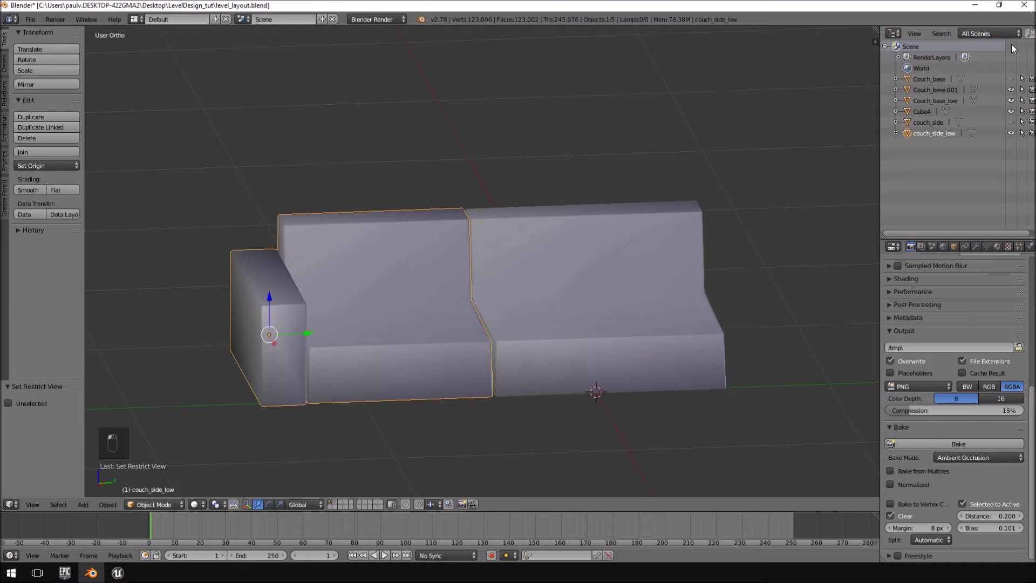
Step: Select the low-poly couch base, start its FBX export, and check the main, geometry and armature export settings
middle_click_drag(602, 296, 578, 290)
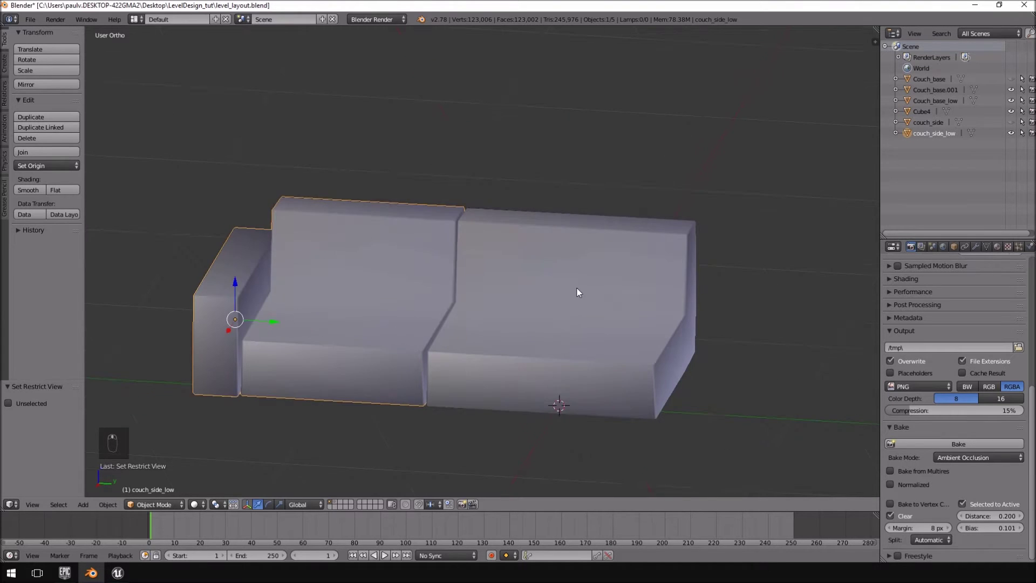
right_click(584, 264)
left_click(32, 22)
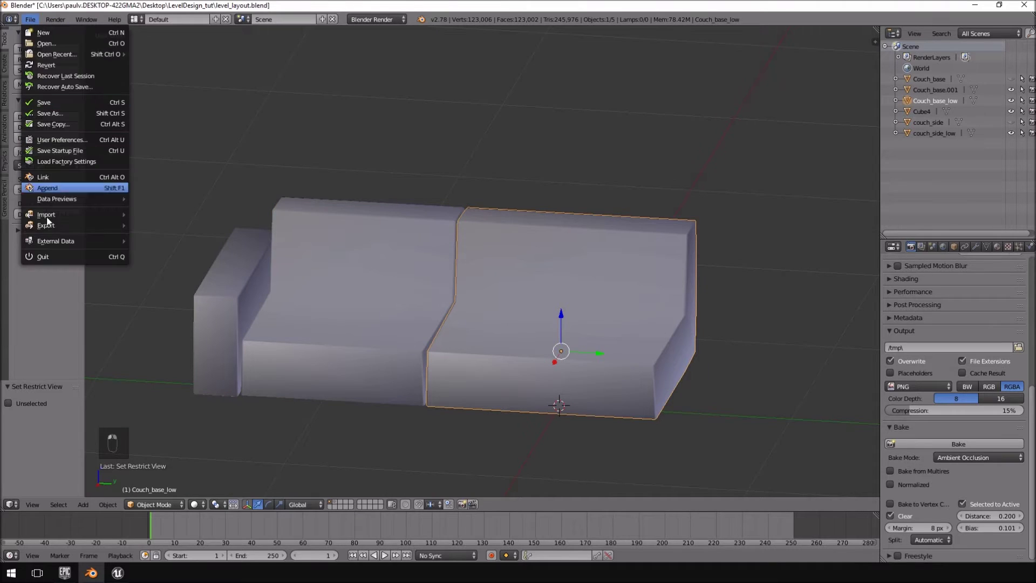
mouse_move(53, 226)
left_click(183, 258)
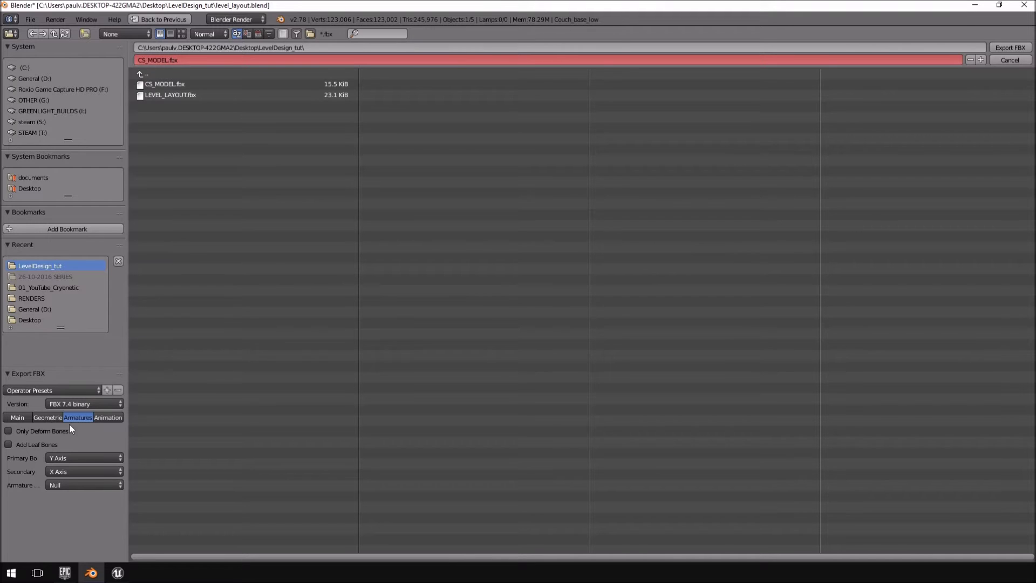
left_click(48, 417)
left_click(19, 417)
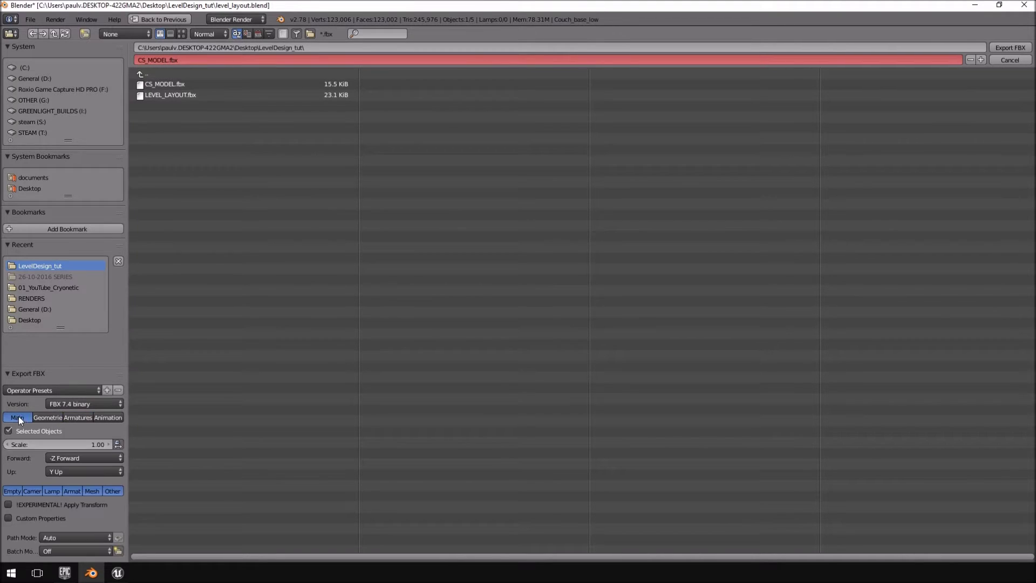
left_click(48, 417)
left_click(78, 417)
Step: Name the couch base file CB_MODEL.fbx and export it to the LevelDesign_tut folder
left_click(144, 60)
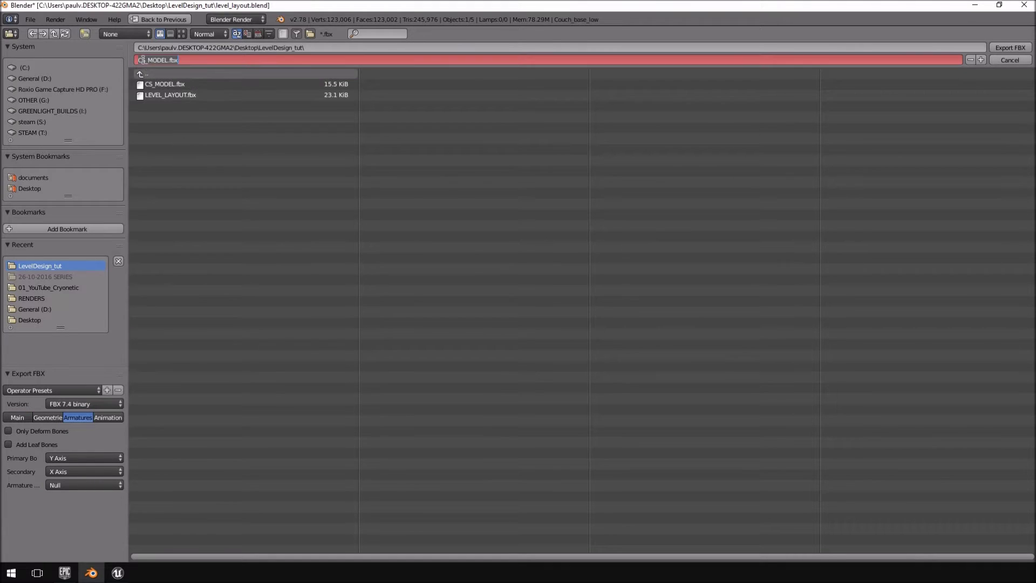
key("Delete")
type("B")
key("Return")
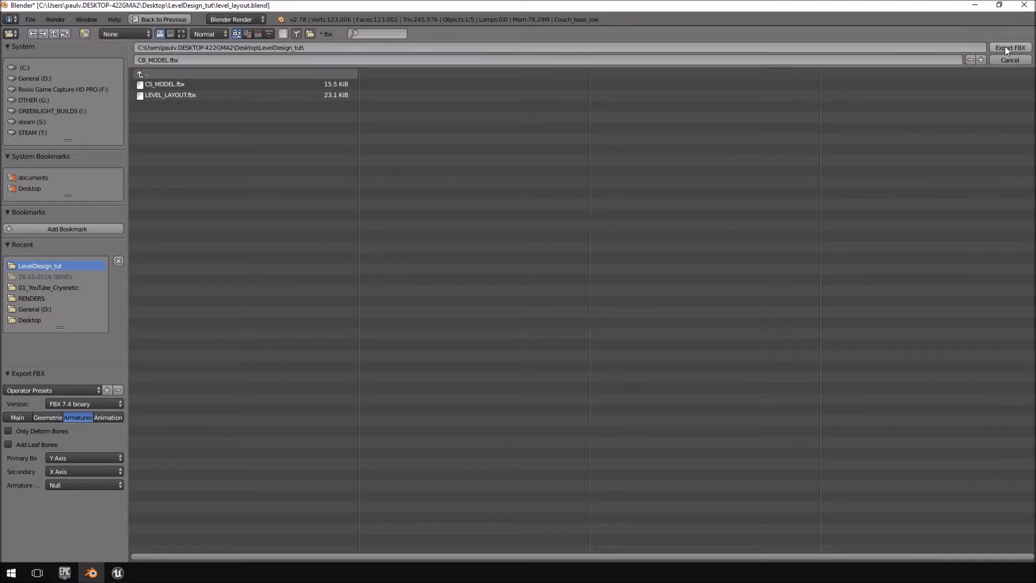
left_click(1004, 47)
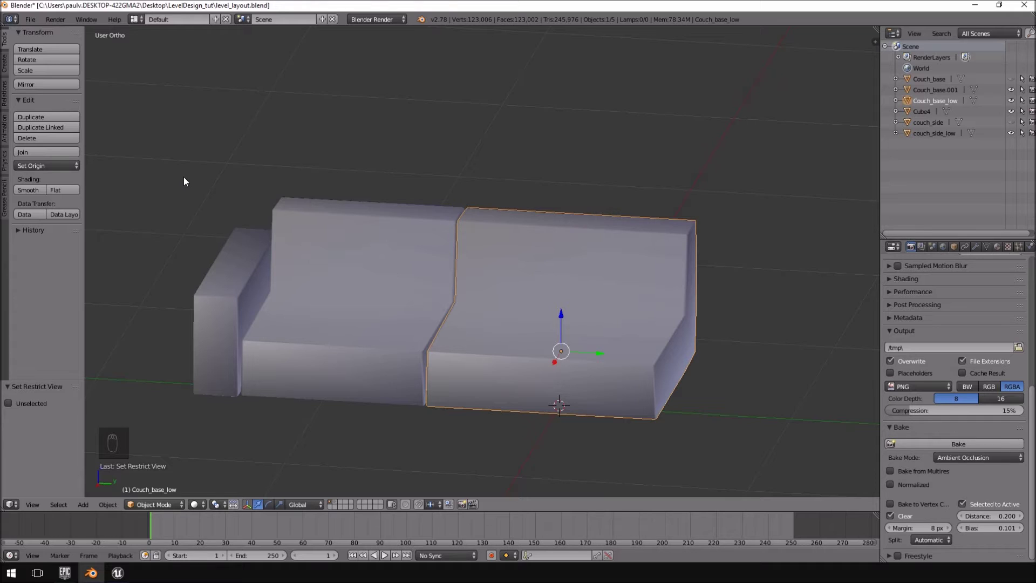
Step: Examine the low-poly couch side and its origin from several angles, including the top view
middle_click_drag(183, 181, 503, 266)
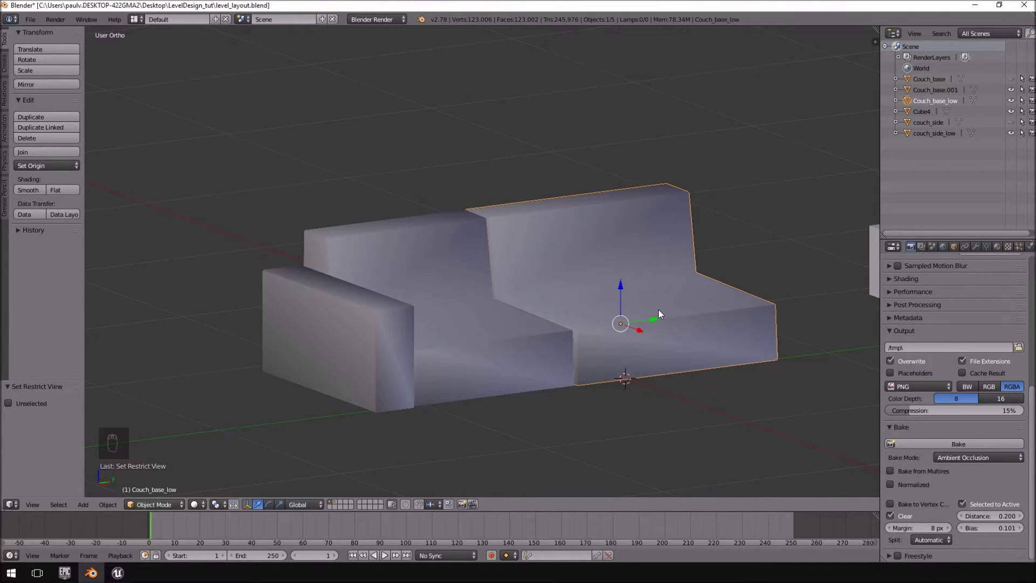
scroll(658, 310, "down", 1)
middle_click_drag(630, 338, 406, 295)
right_click(473, 351)
middle_click_drag(473, 351, 475, 364)
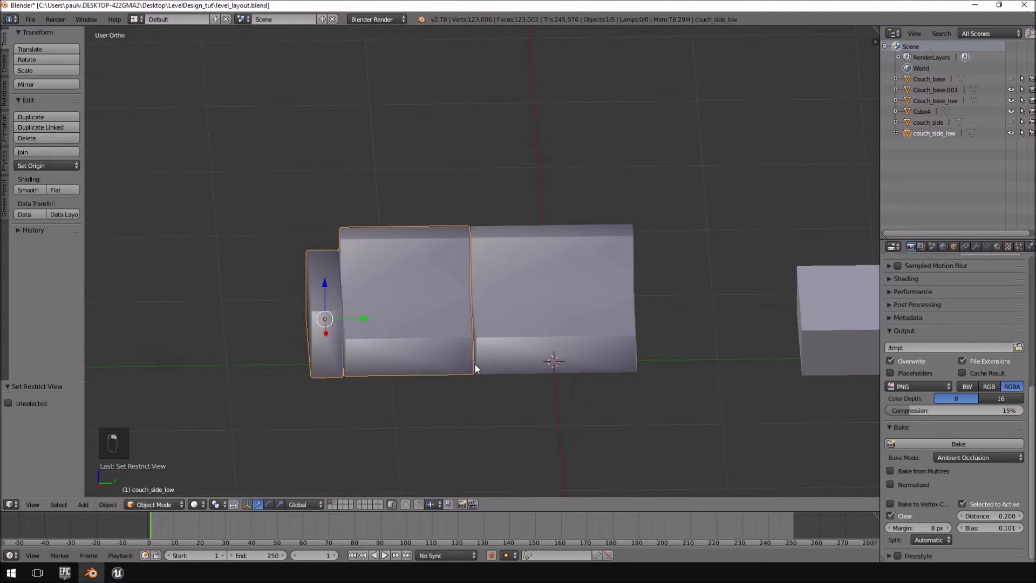
key("KP_7")
scroll(475, 364, "down", 4)
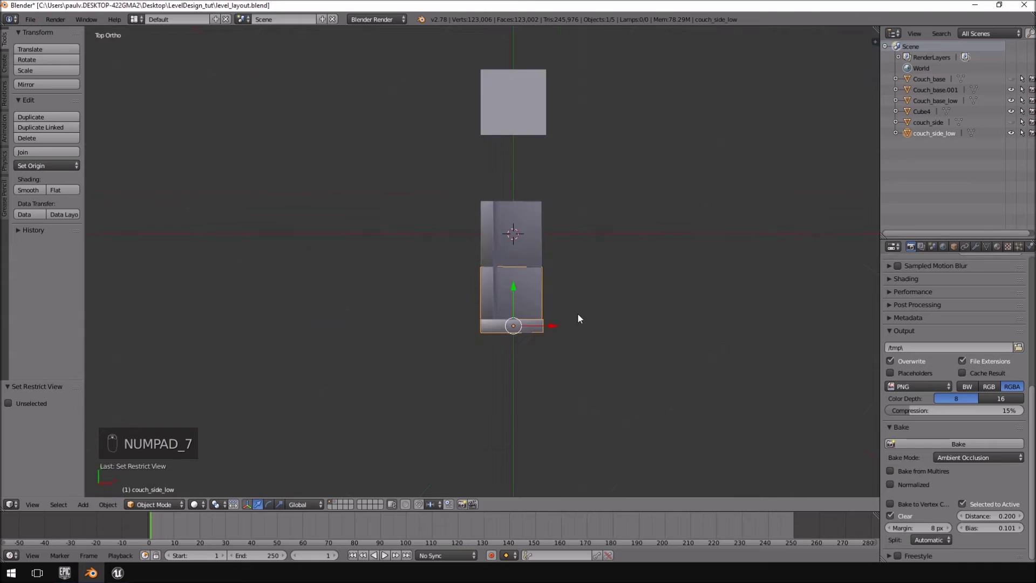
middle_click_drag(577, 313, 530, 322, "shift")
scroll(531, 327, "up", 4)
middle_click_drag(629, 305, 432, 245)
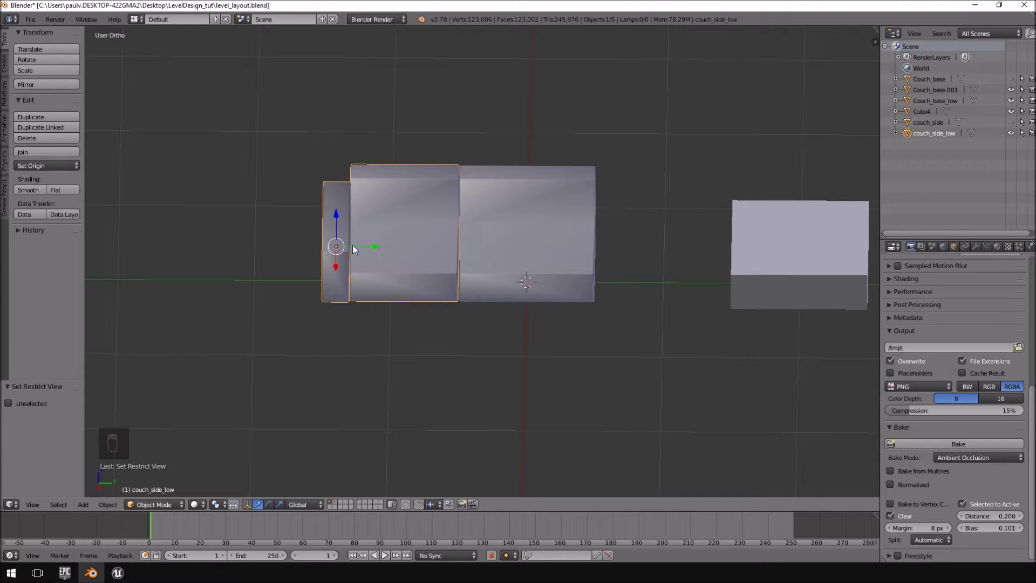
Step: Centre the 3D cursor on the world origin and compare the couch pieces' origins with it, ending with the couch base selected
middle_click_drag(526, 296, 551, 298)
key("shift+c")
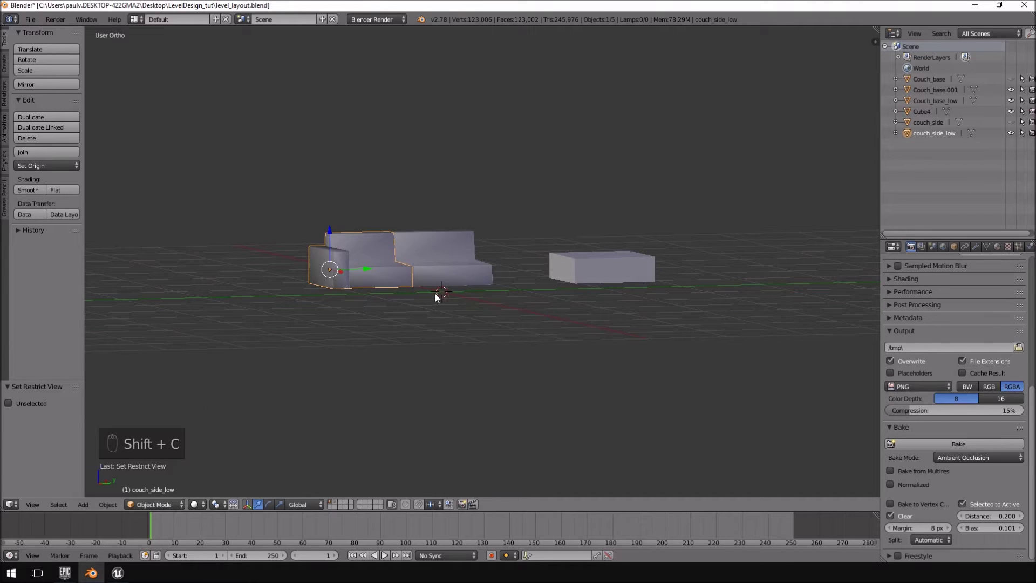
scroll(435, 293, "up", 6)
middle_click_drag(497, 312, 510, 355)
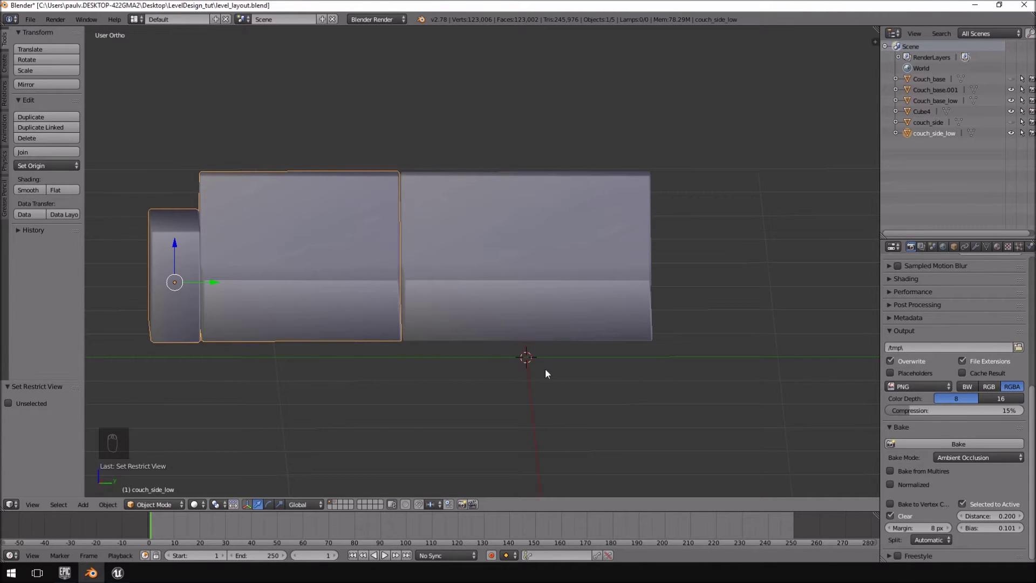
right_click(546, 231)
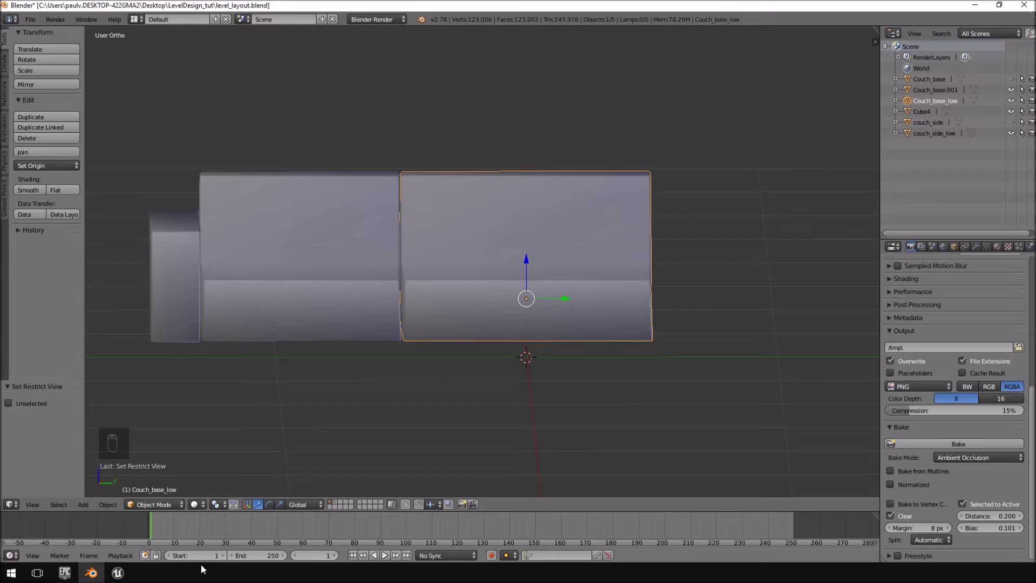
middle_click_drag(529, 302, 516, 389)
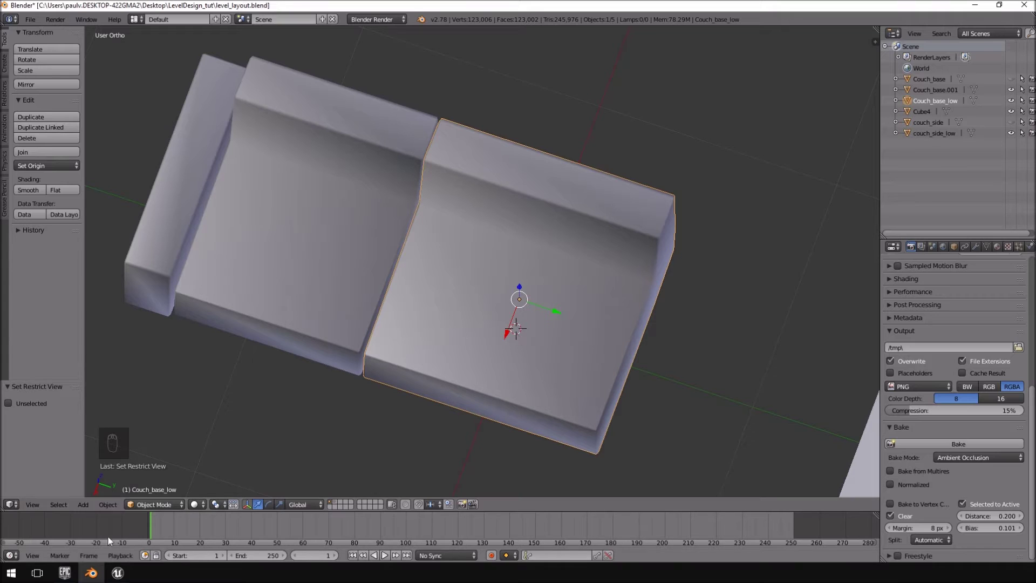
Step: Switch to Unreal Editor and import CB_MODEL.fbx, CB_normal.png, CS_MODEL.fbx and CS_normal.png into the FirstPersonBP folder
left_click(117, 572)
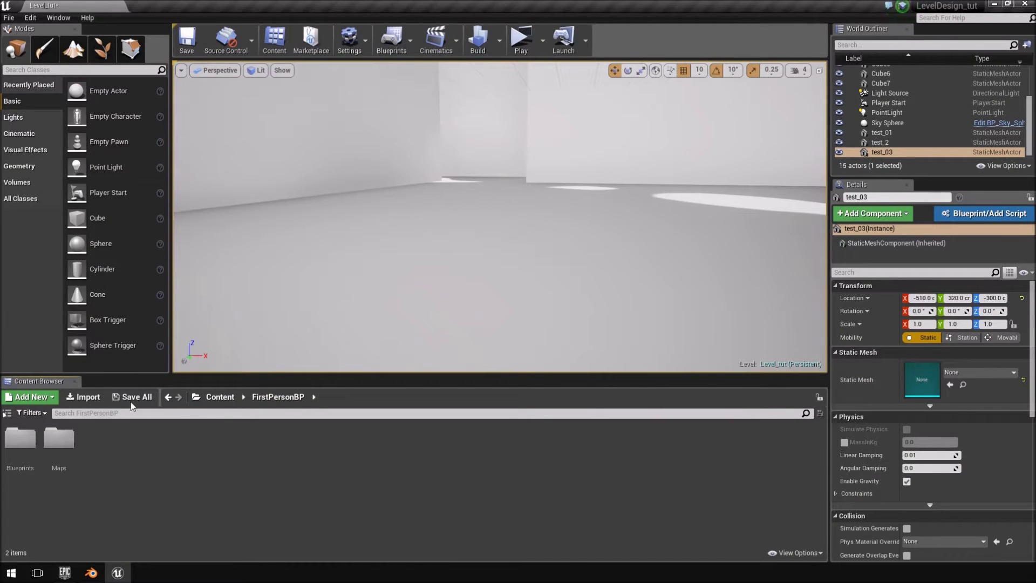
left_click(84, 396)
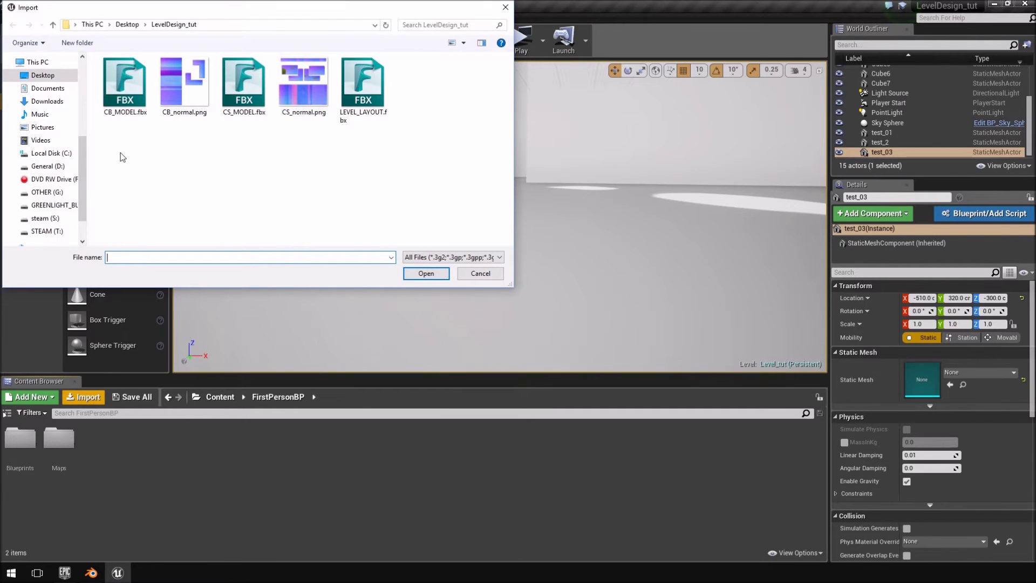
left_click(124, 86)
left_click(184, 87, "ctrl")
left_click(252, 89, "ctrl")
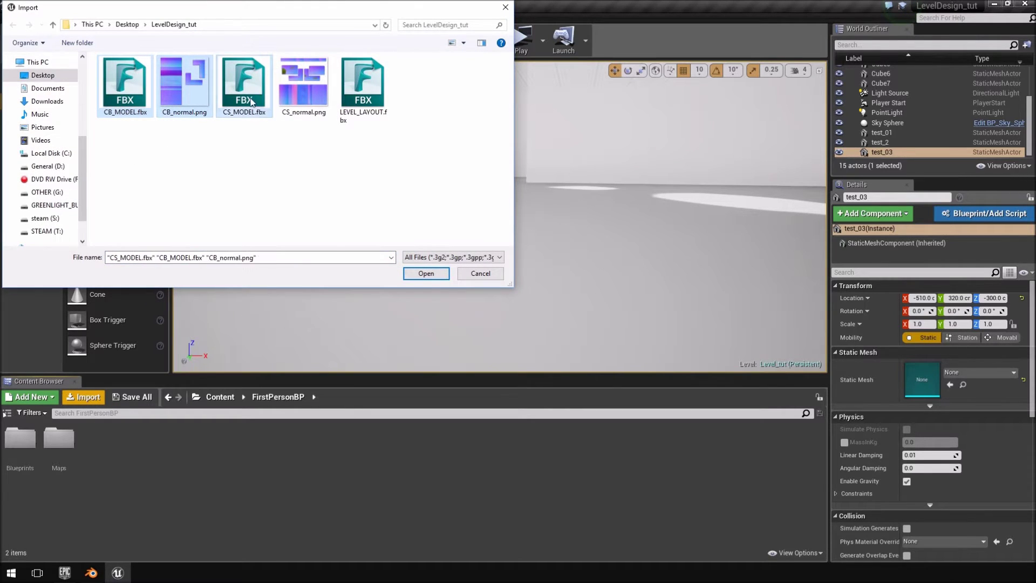
left_click(308, 97, "ctrl")
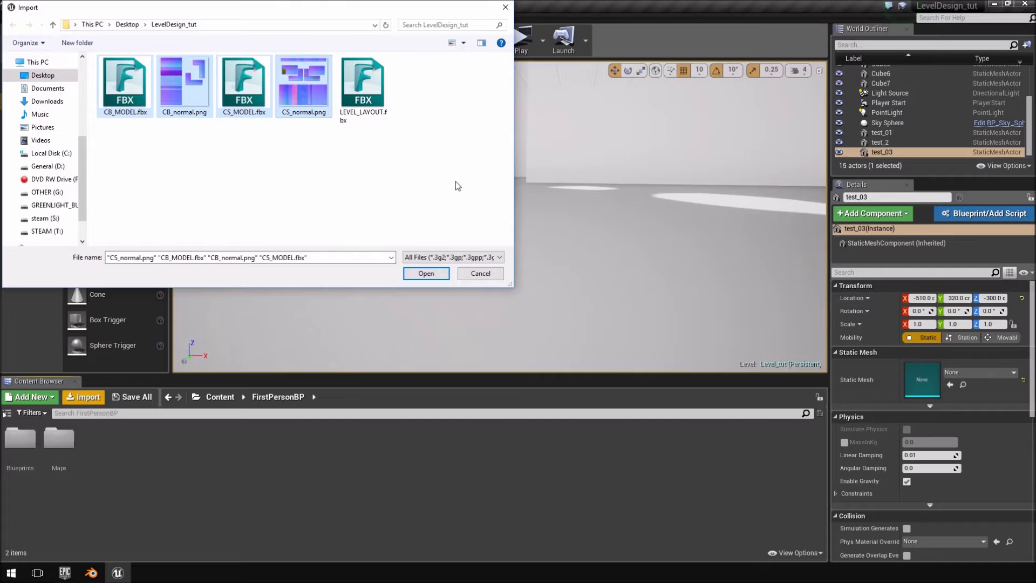
left_click(424, 278)
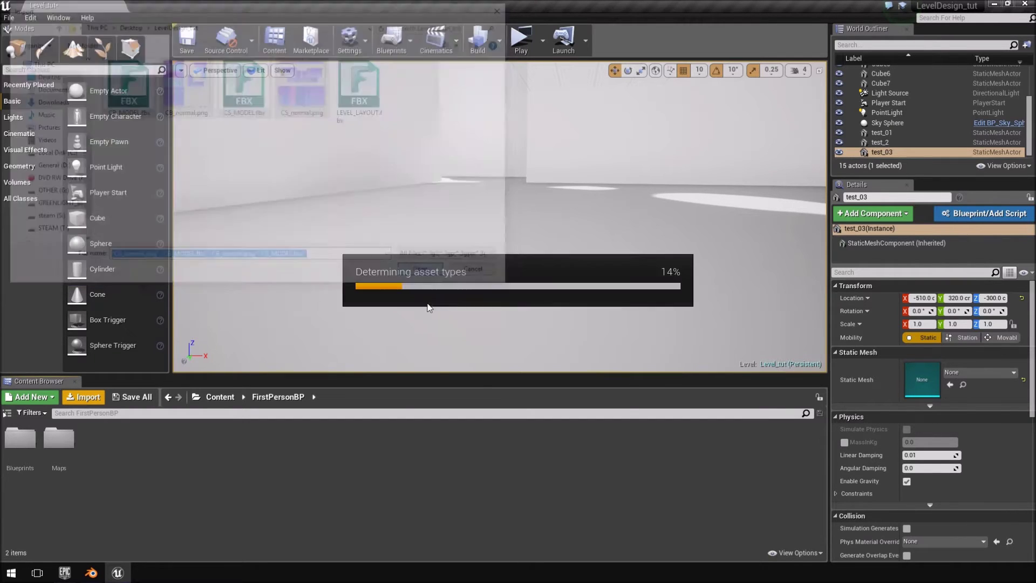
left_click(566, 440)
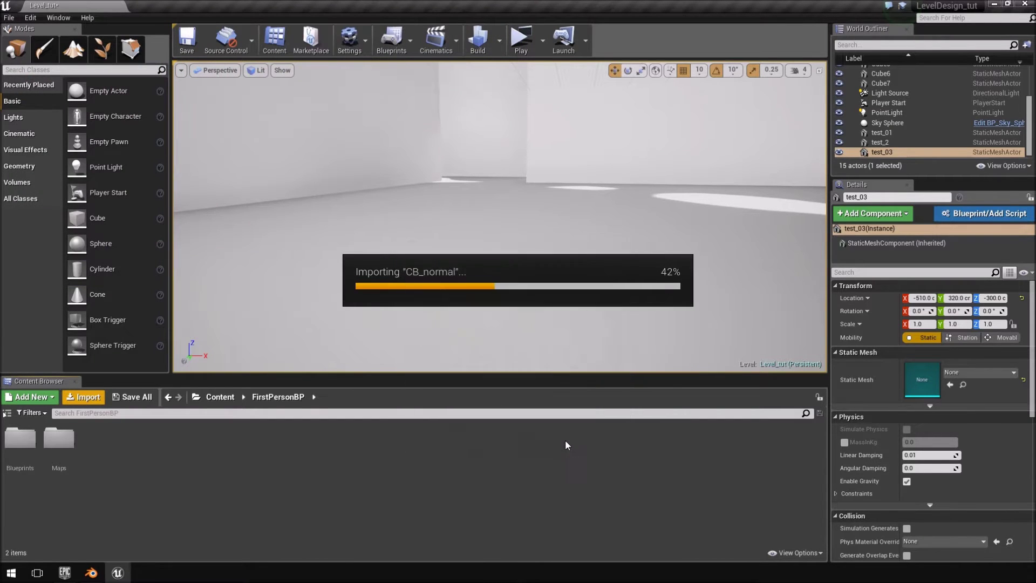
left_click(566, 439)
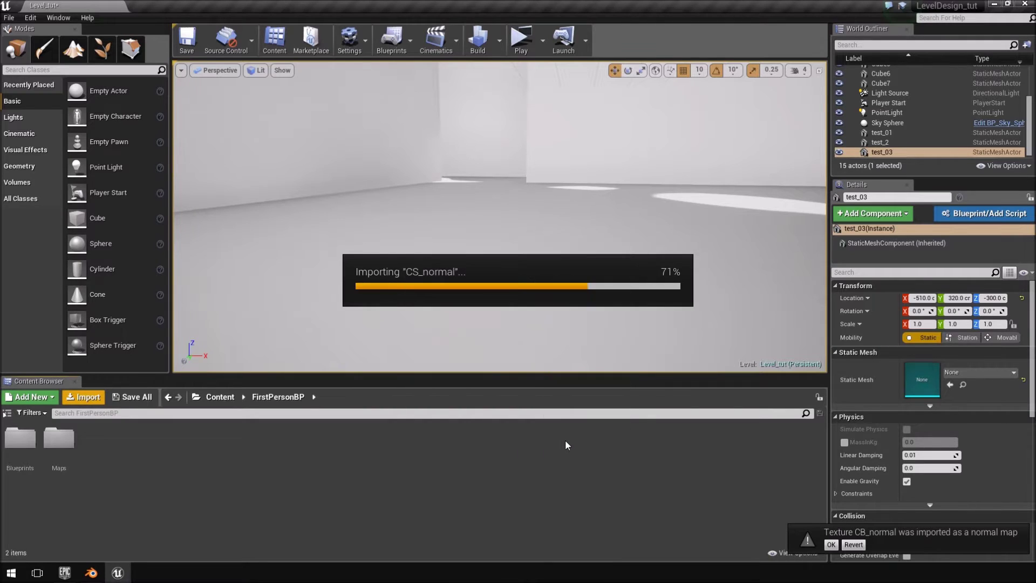
left_click(258, 468)
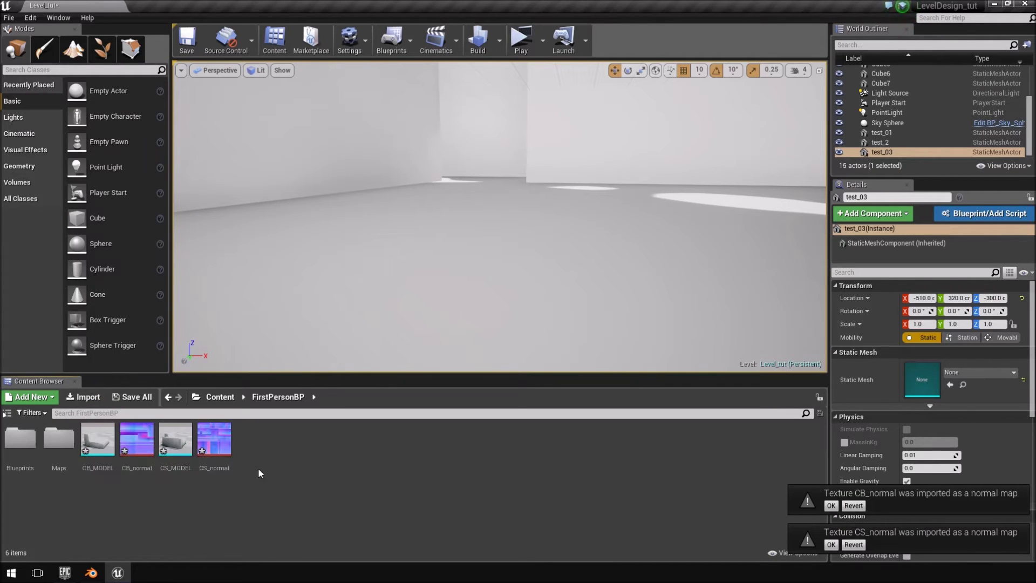
Step: Enable Flip Green Channel on the CB_normal texture, save it and close its editor
double_click(137, 439)
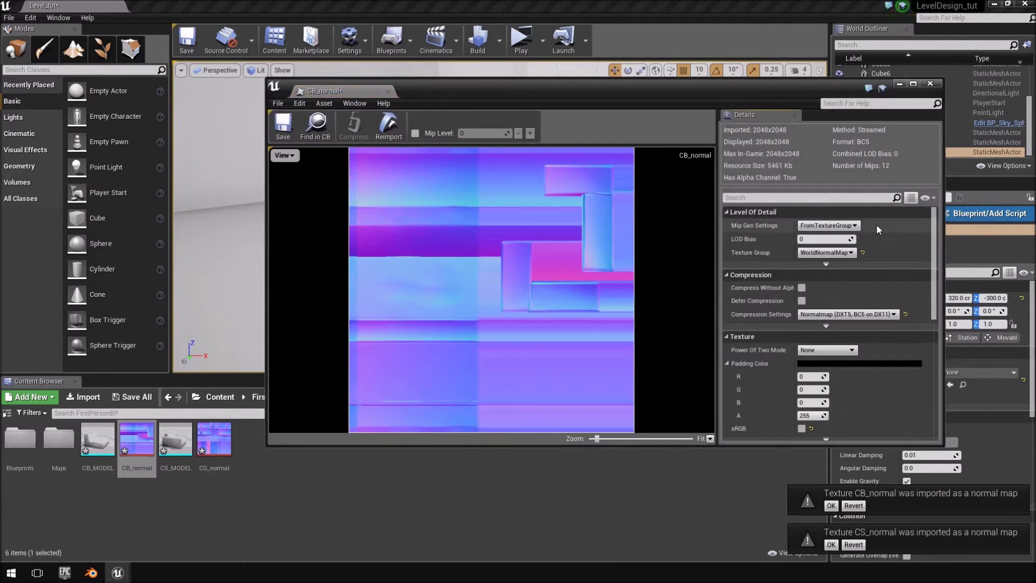
left_click(769, 197)
type("green")
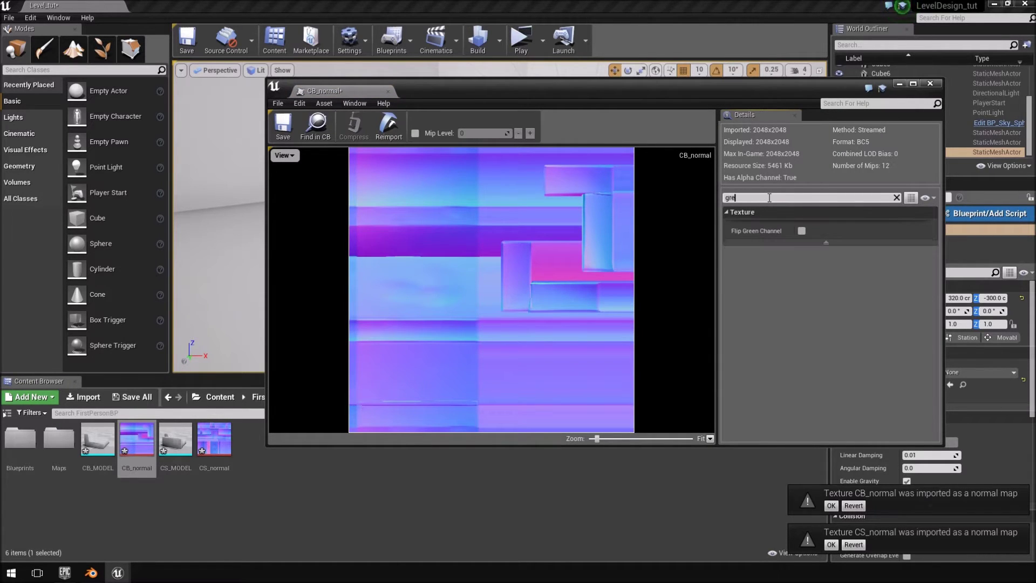
left_click(801, 231)
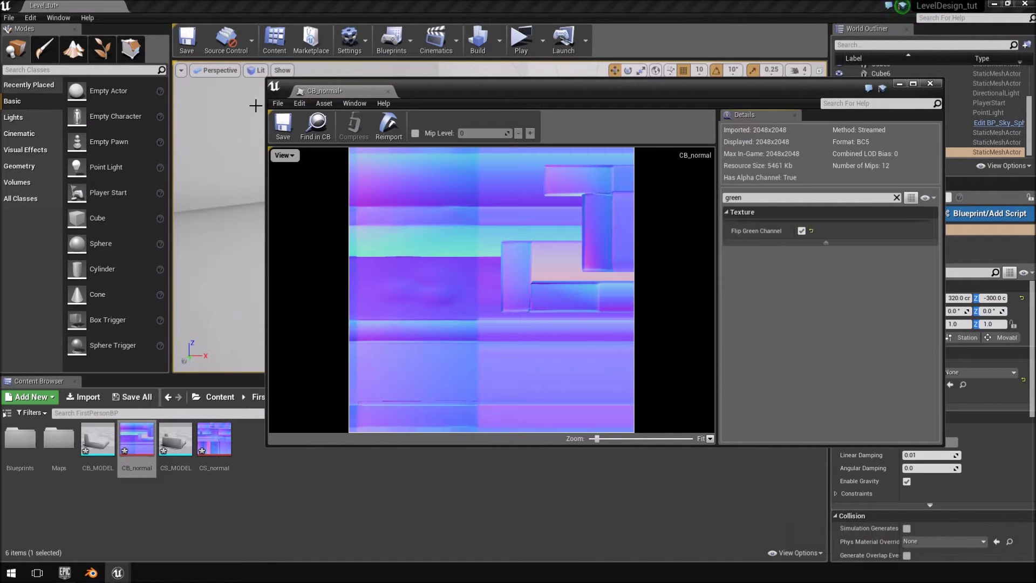
left_click(283, 125)
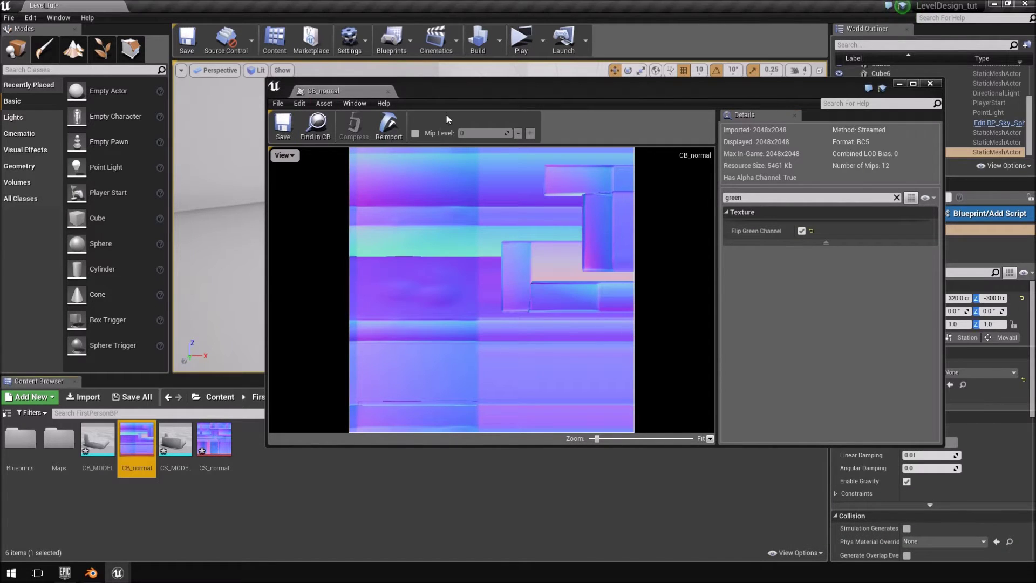
left_click(388, 92)
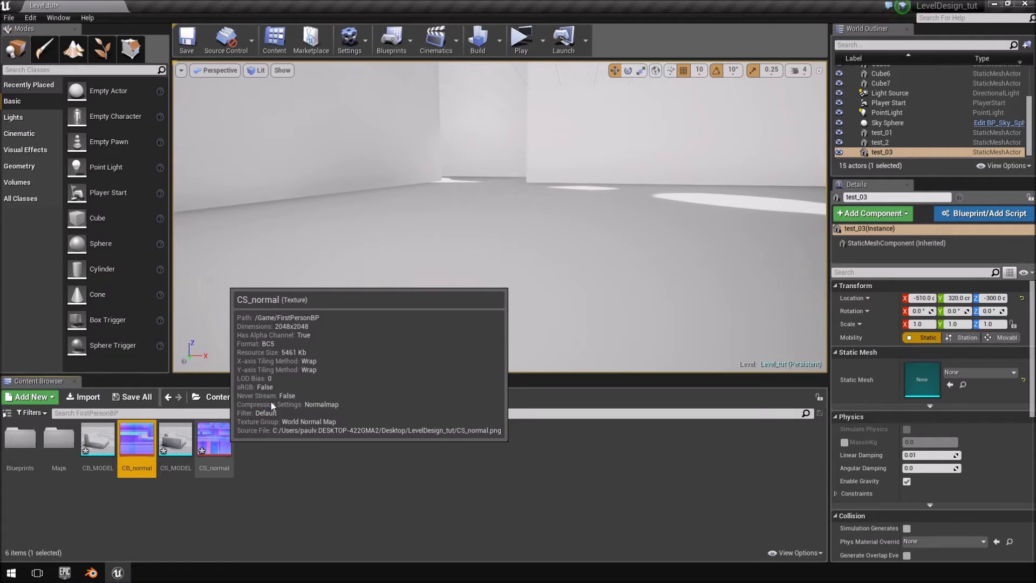
Step: Enable Flip Green Channel on the CS_normal texture, save it and close its editor
double_click(214, 438)
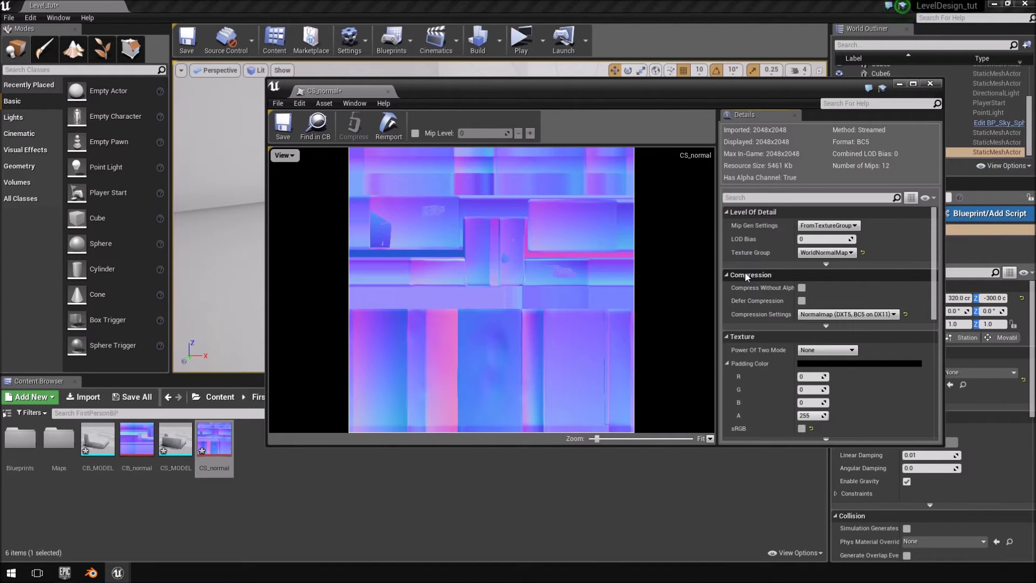
left_click(784, 197)
type("green")
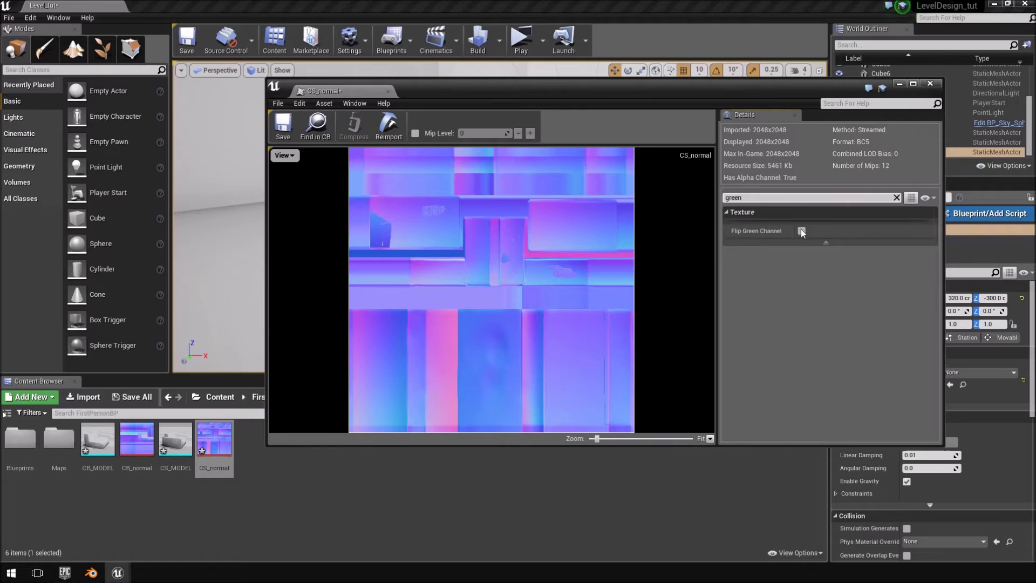
left_click(801, 231)
left_click(282, 125)
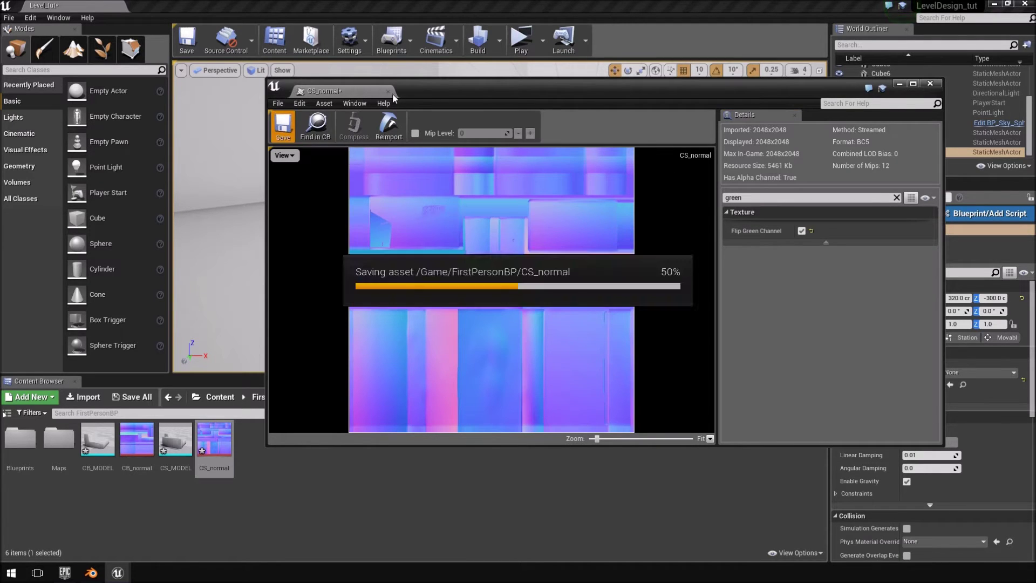
left_click(387, 91)
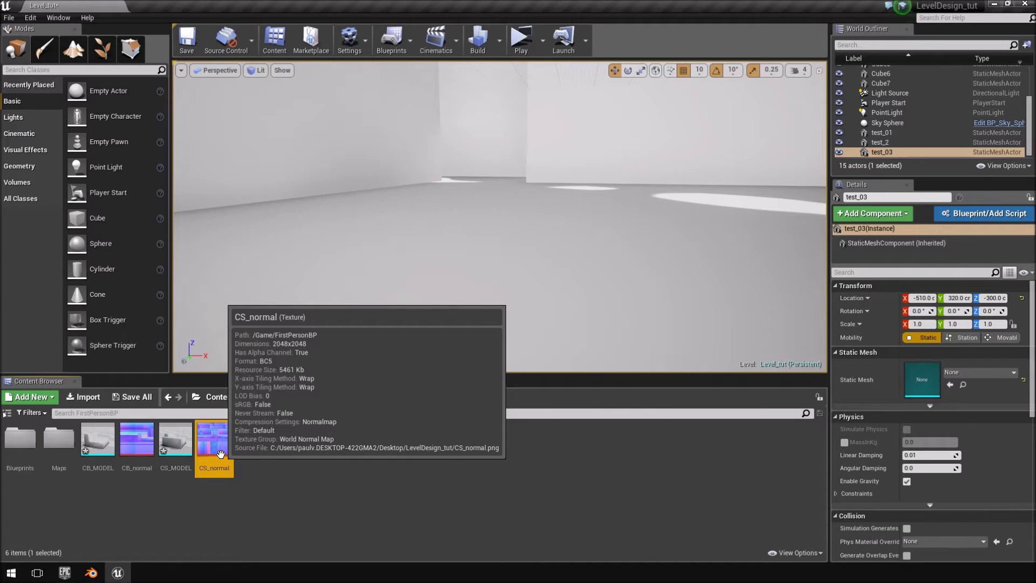
Step: Create a new material in the FirstPersonBP folder and name it CB_MAT
left_click(252, 519)
right_click(371, 471)
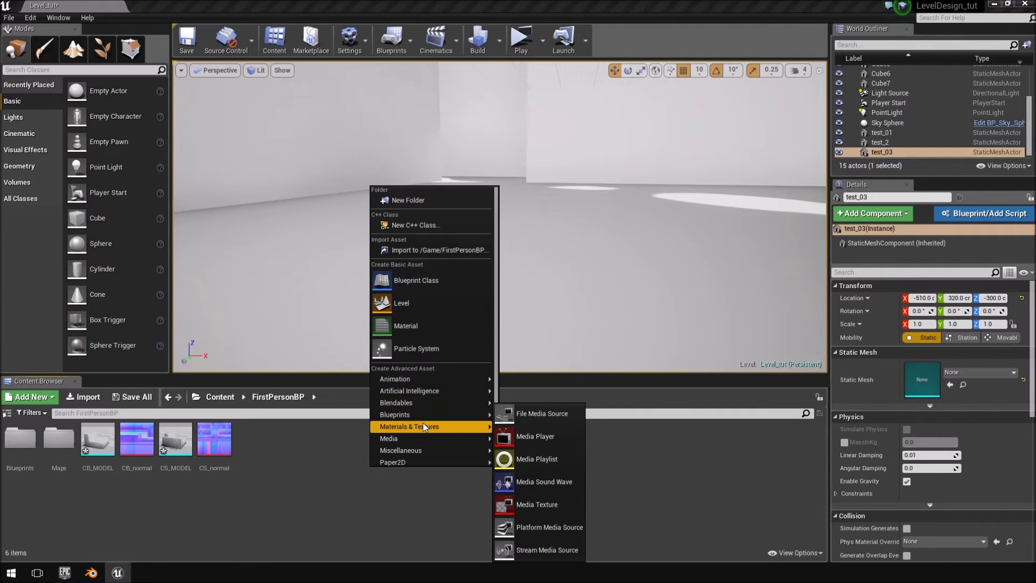
mouse_move(432, 427)
left_click(556, 415)
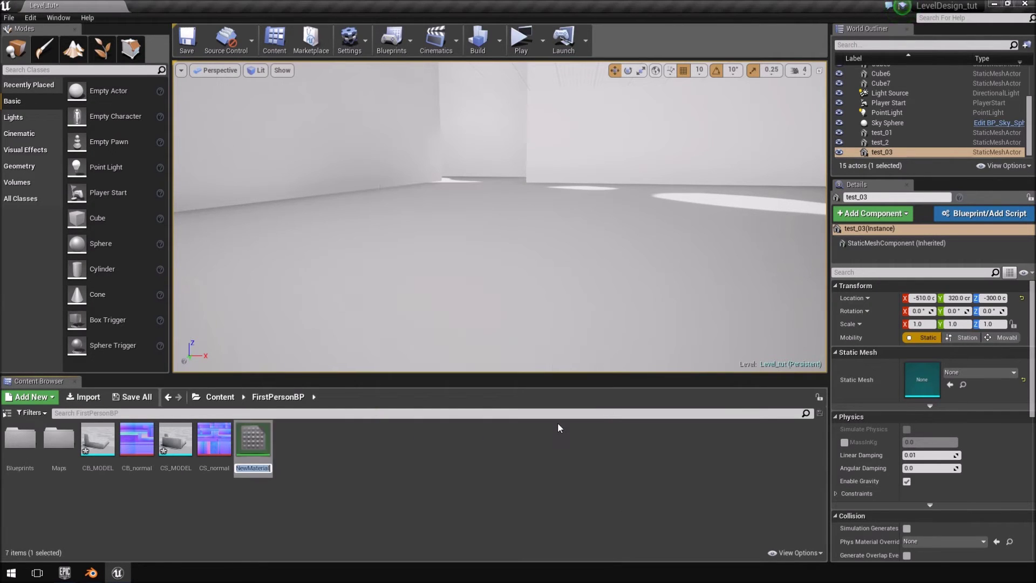
type("CG")
key("BackSpace")
type("B_MAT")
key("Return")
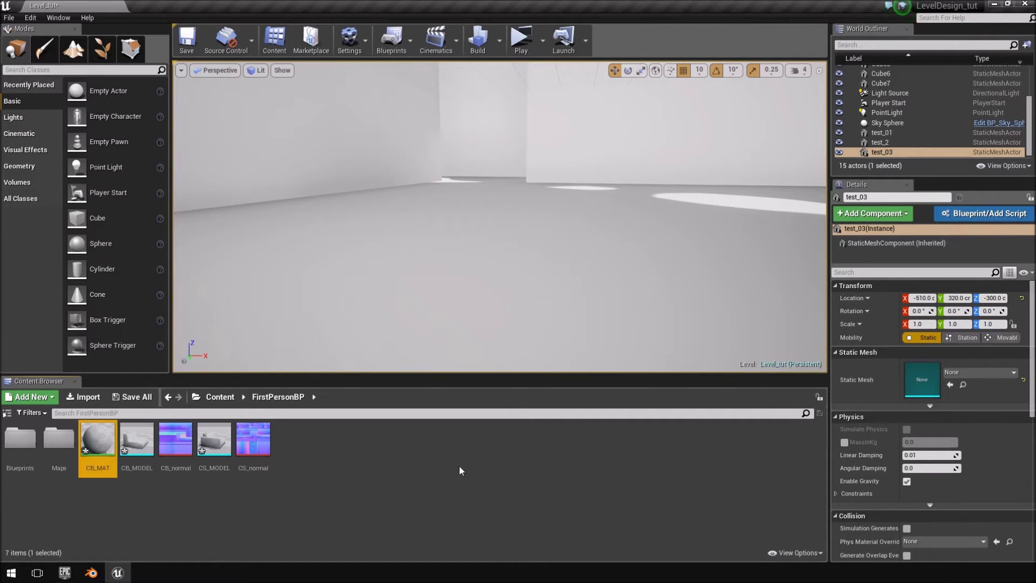
Step: Add the CB_normal texture to the CB_MAT graph, connect it to the Normal input and apply the material
double_click(102, 442)
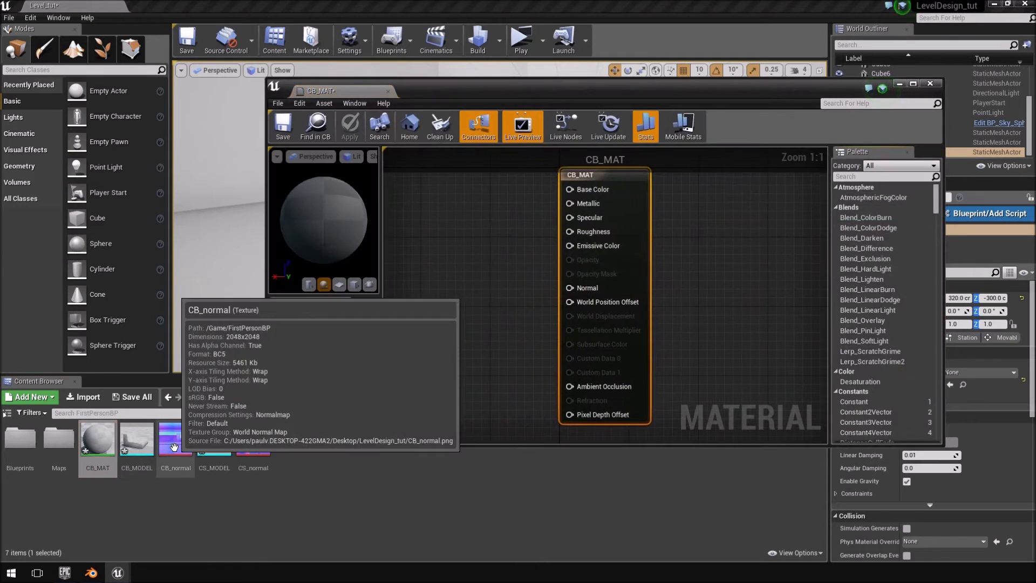
left_click_drag(176, 436, 418, 316)
left_click_drag(498, 357, 603, 317)
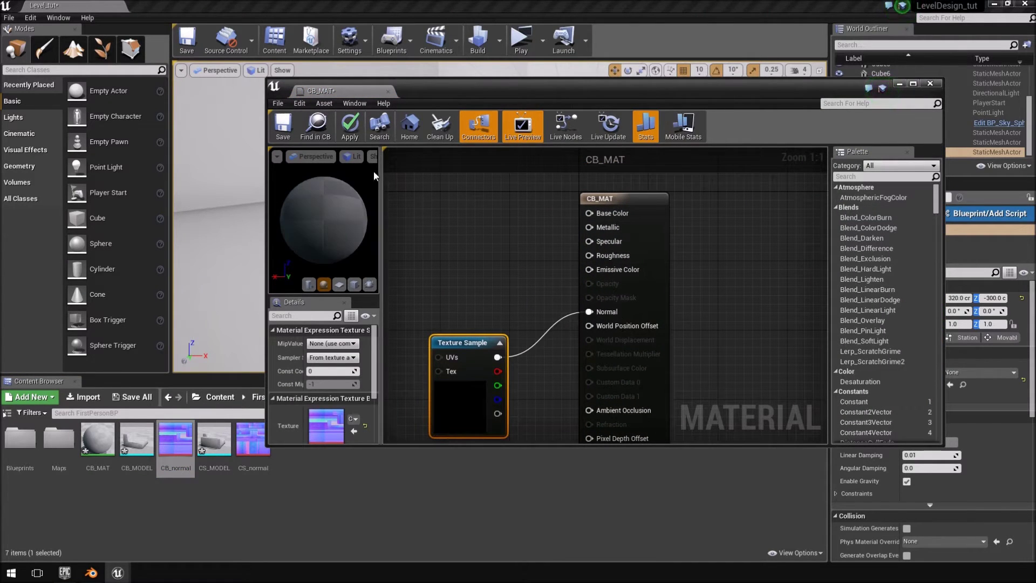
left_click(349, 125)
left_click(388, 92)
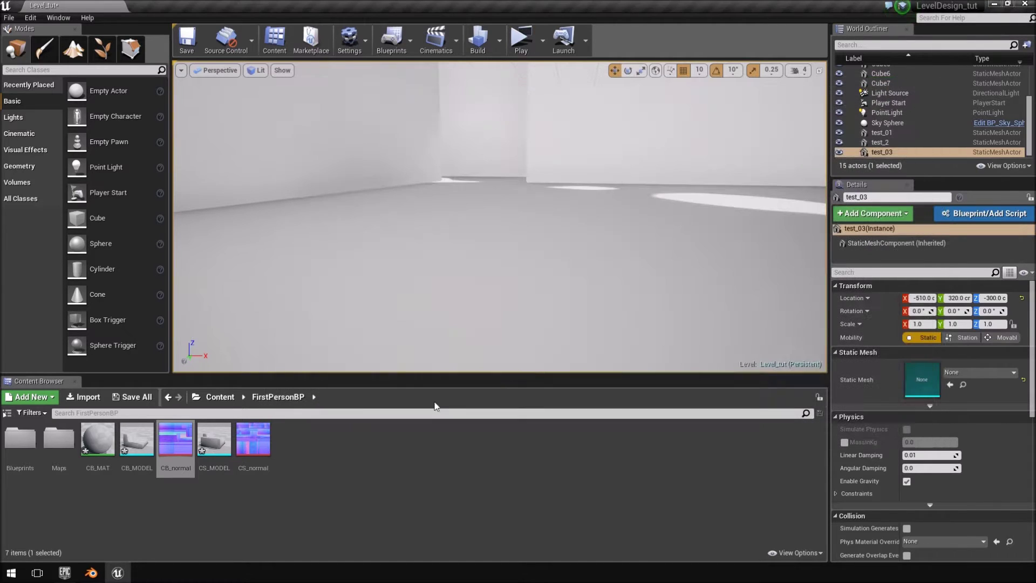
Step: Create a second material in the FirstPersonBP folder and name it CS_MAT
right_click(447, 491)
mouse_move(462, 440)
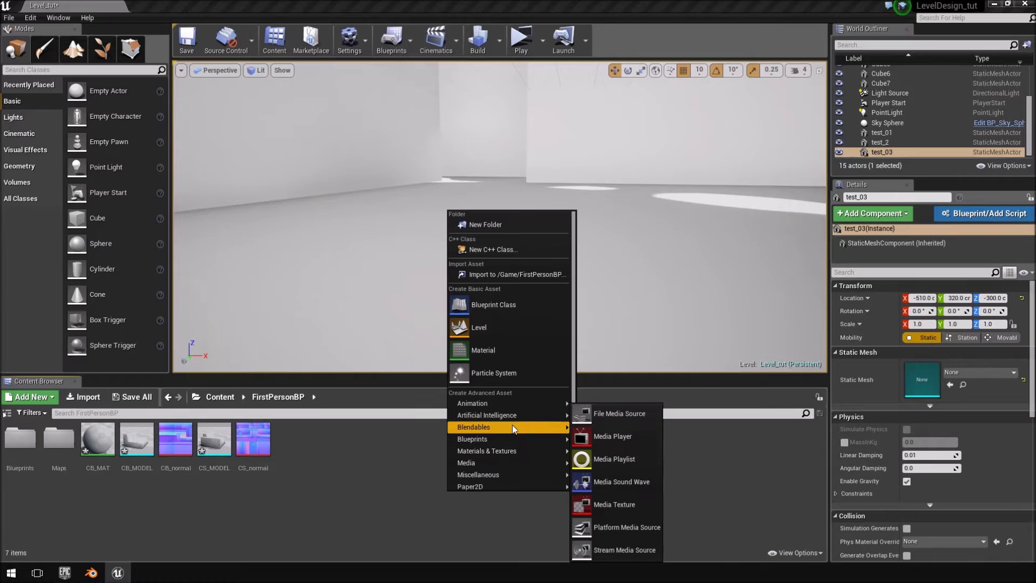
mouse_move(512, 423)
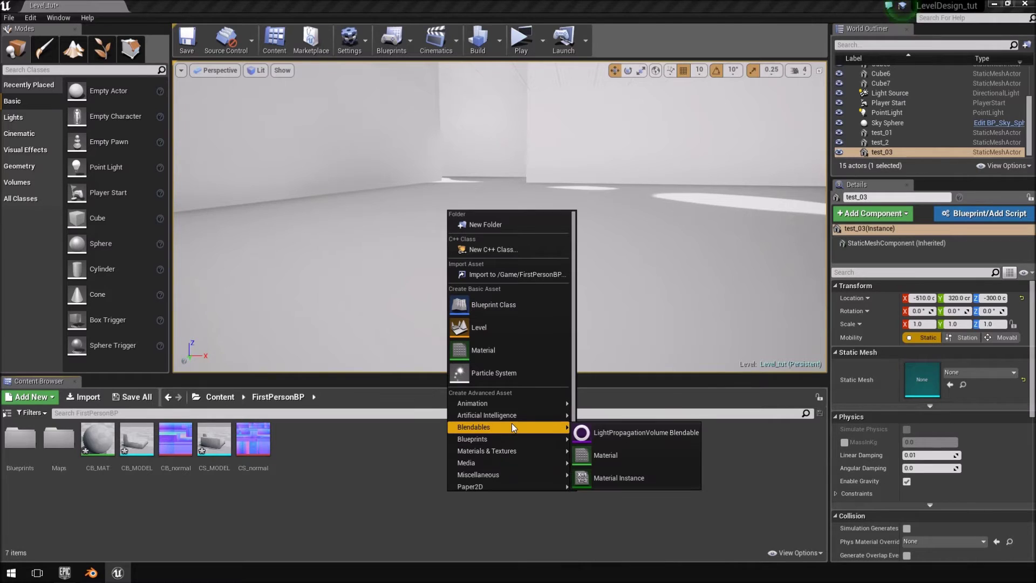
left_click(599, 456)
type("CS")
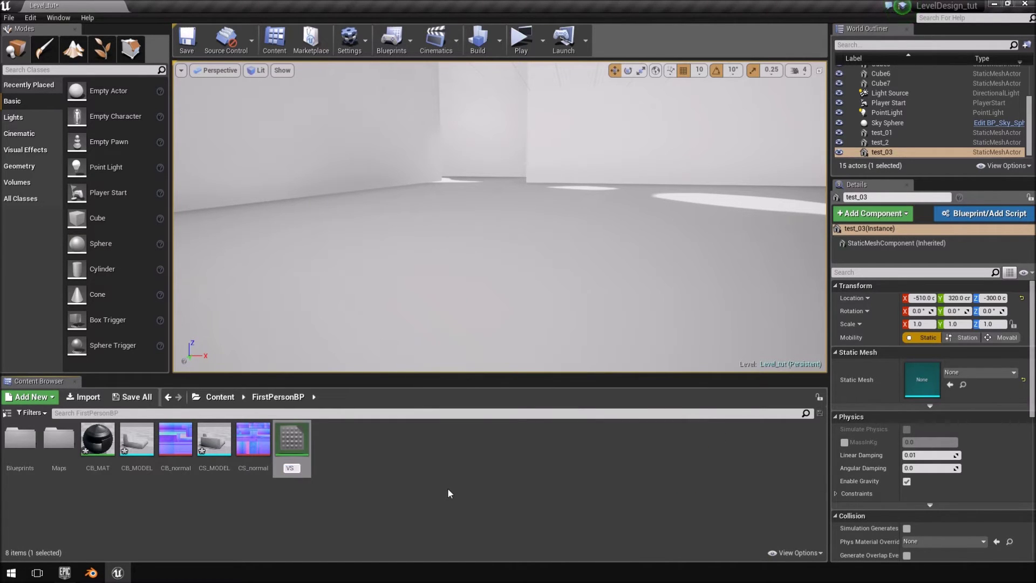
type("_MAT")
key("Return")
Step: Add the CS_normal texture to the CS_MAT graph, connect it to the Normal input and apply the material
double_click(214, 438)
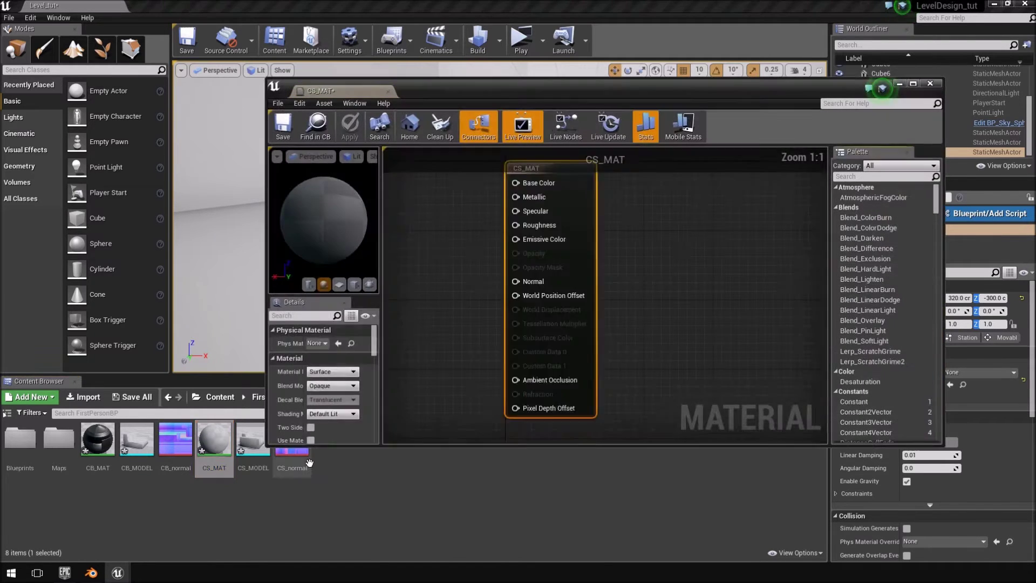
left_click_drag(292, 438, 465, 292)
right_click_drag(519, 292, 588, 314)
left_click_drag(588, 314, 655, 311)
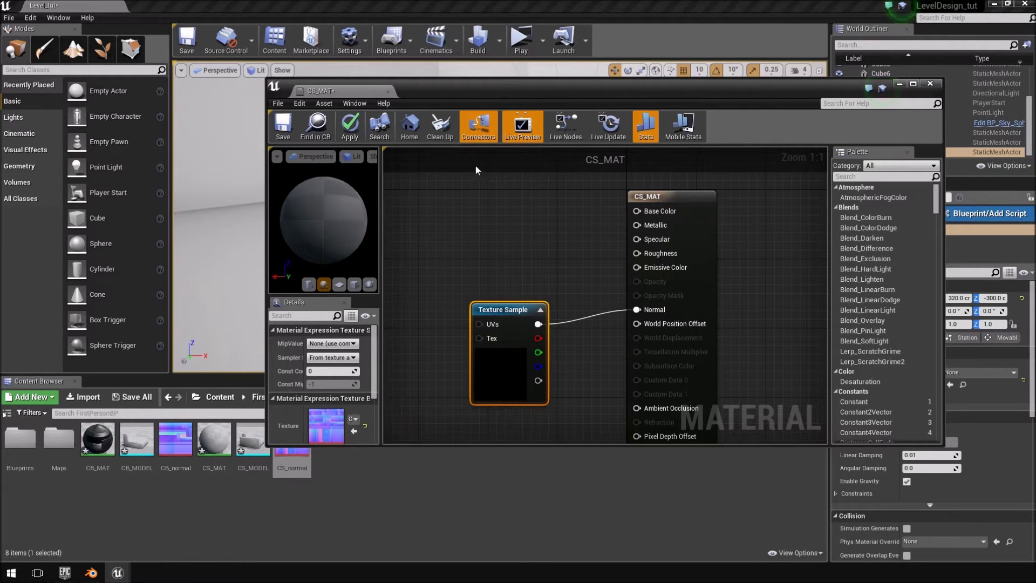
left_click(349, 126)
left_click(388, 92)
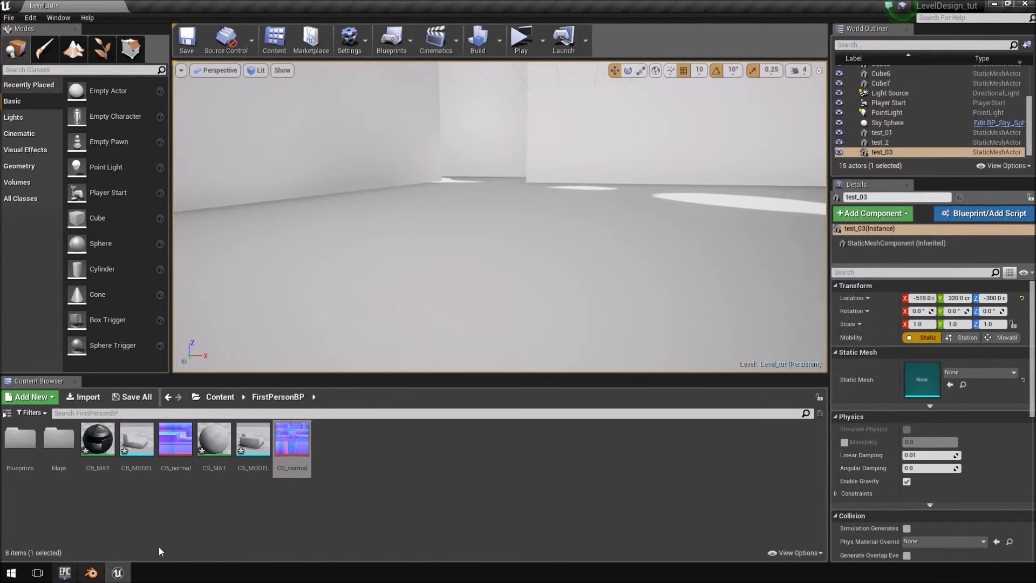
Step: Assign the CS_MAT material to Element 0 of the CS_MODEL mesh, save the mesh and close its editor
double_click(268, 460)
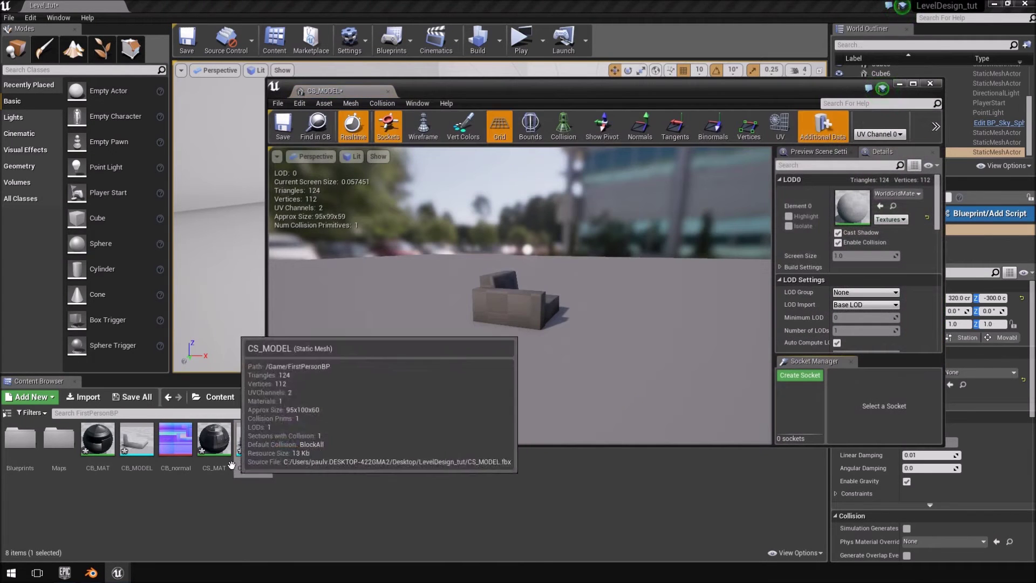
left_click(227, 454)
left_click_drag(226, 453, 855, 207)
left_click(283, 125)
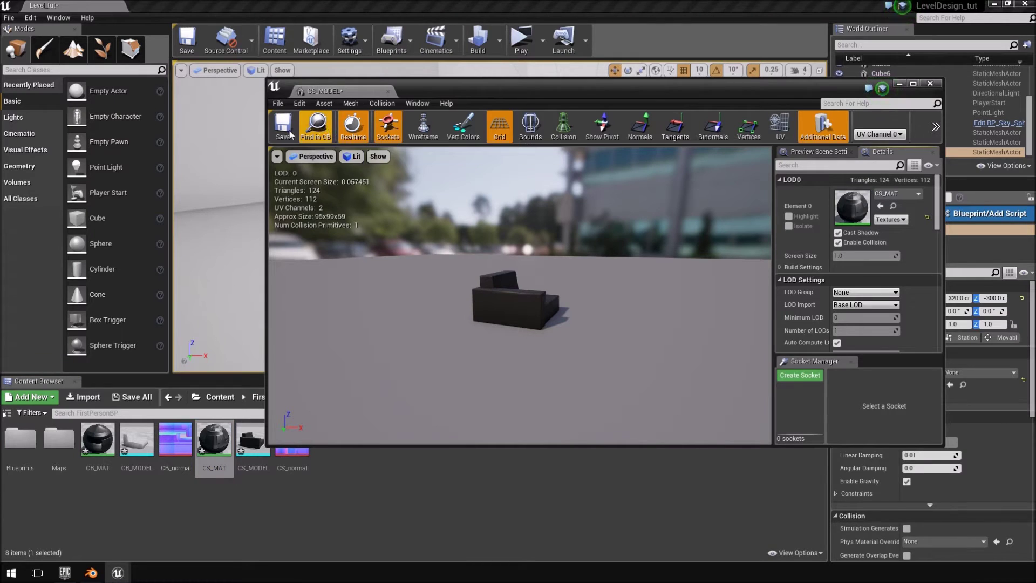
left_click(388, 91)
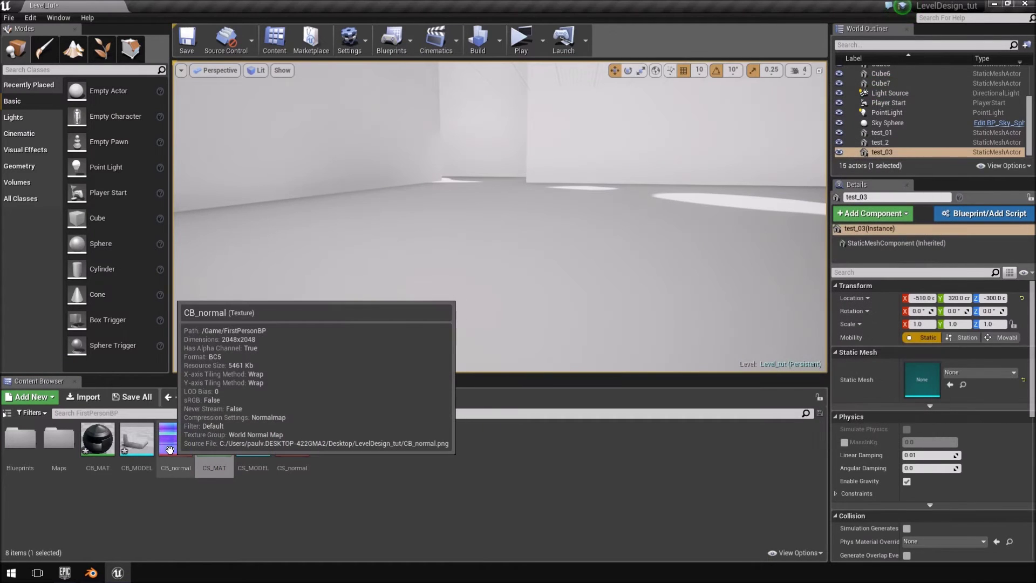
Step: Assign the CB_MAT material to Element 0 of the CB_MODEL mesh, save the mesh and close its editor
left_click(170, 450)
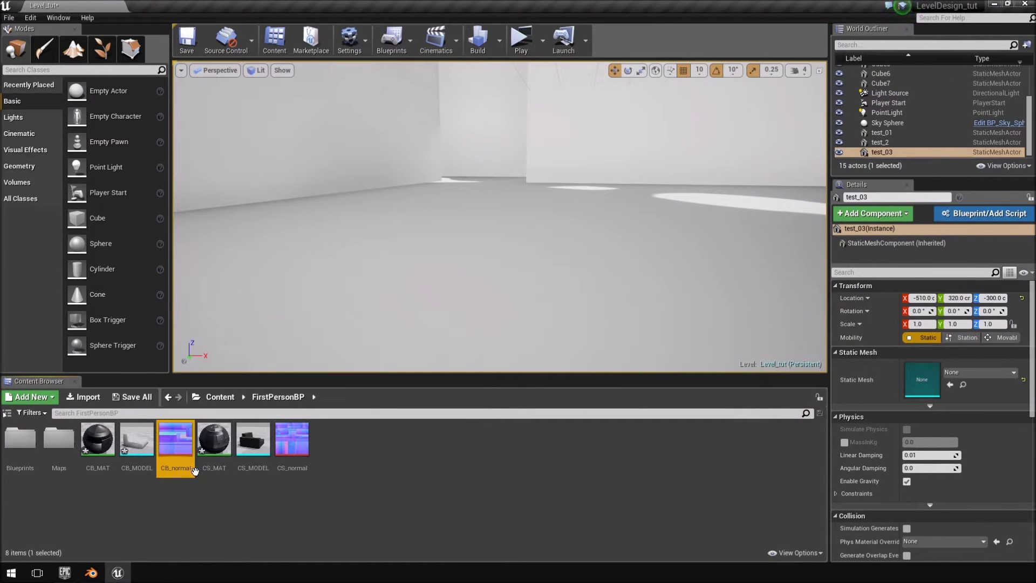
double_click(137, 456)
left_click(98, 438)
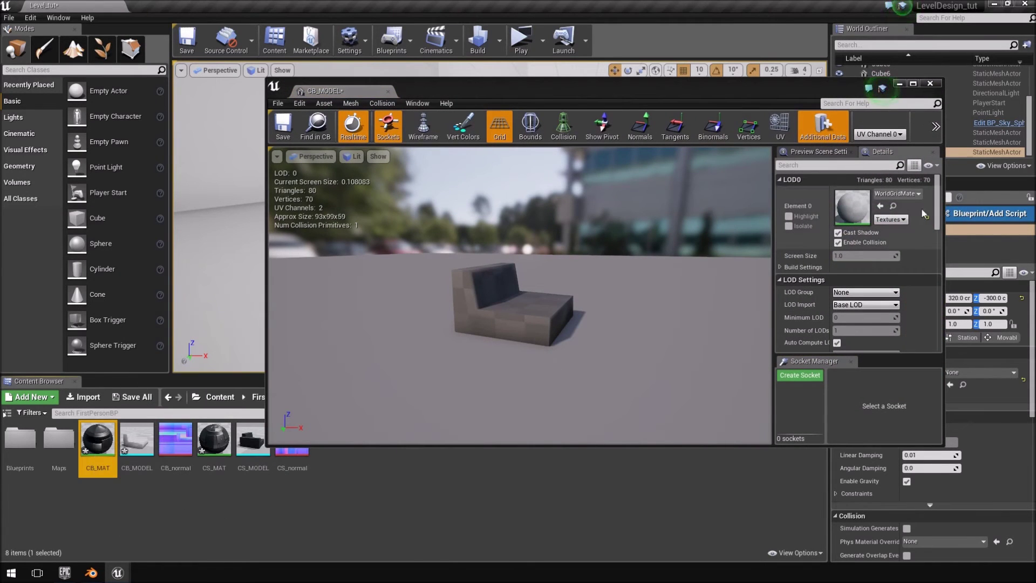
left_click(880, 206)
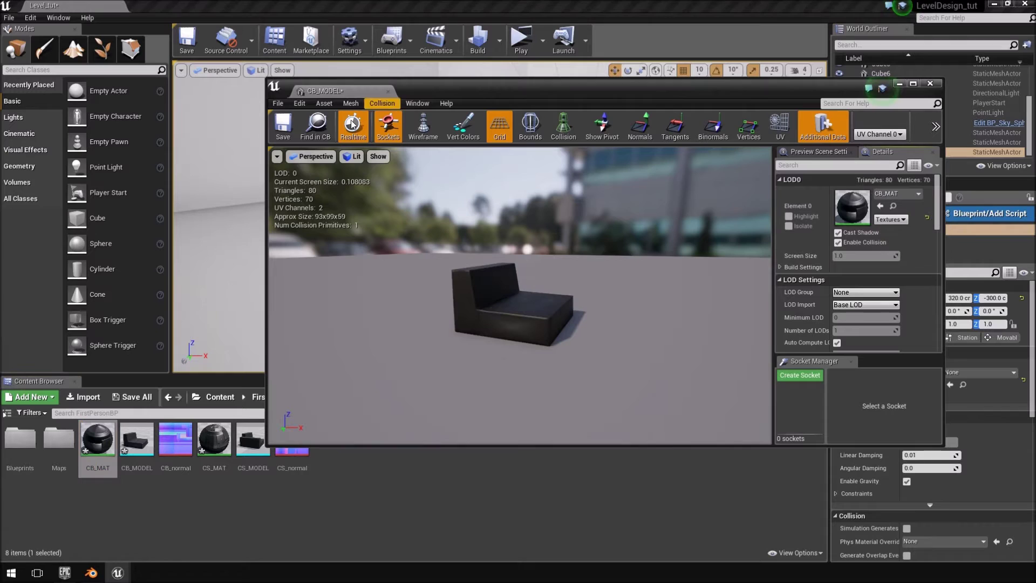
left_click(283, 127)
left_click(389, 91)
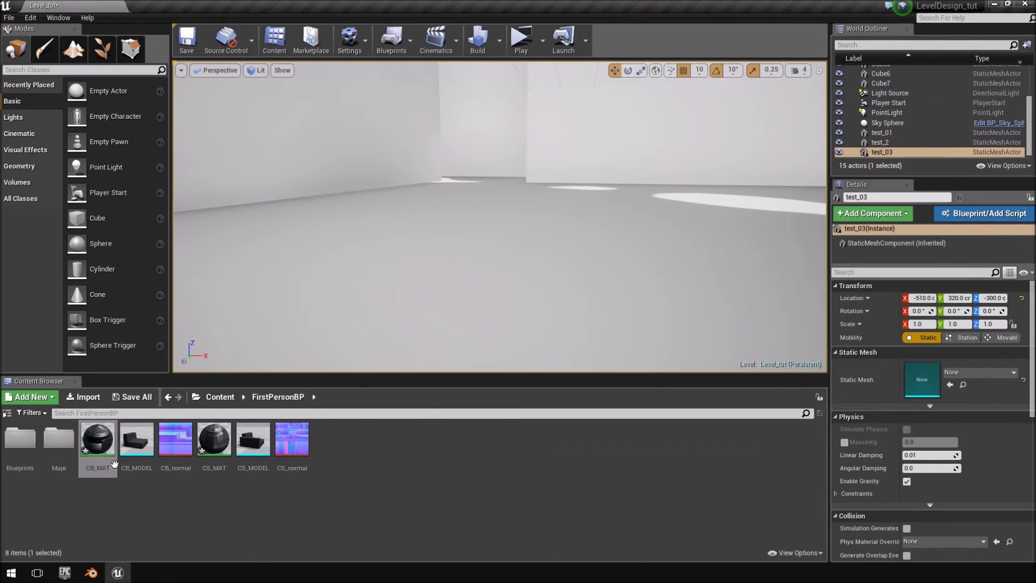
Step: Place CB_MODEL on the room floor at about X -580, Y 380, Z -300 cm and add CS_MODEL beside it
left_click_drag(115, 463, 500, 263)
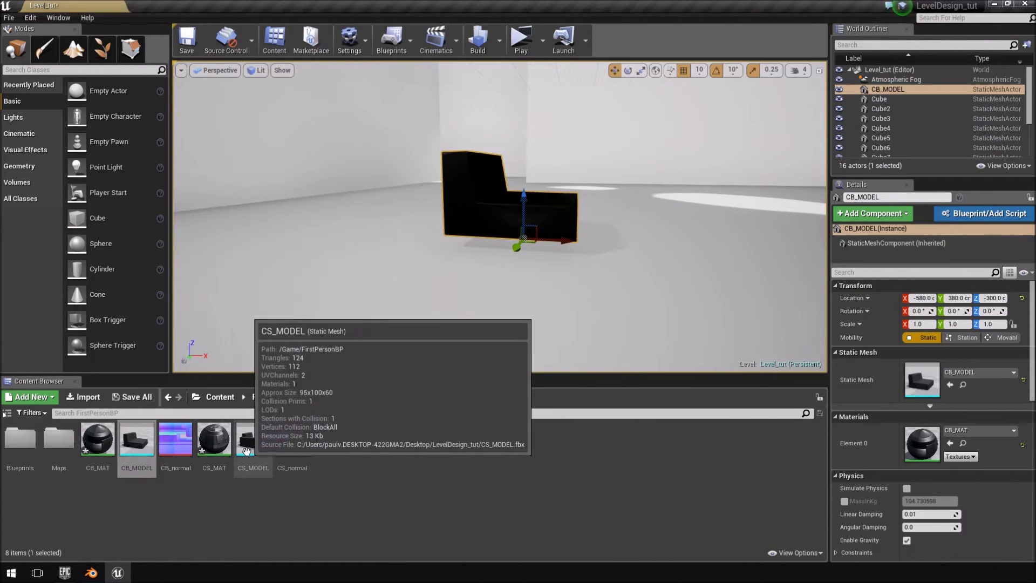
left_click_drag(253, 439, 512, 251)
right_click_drag(534, 241, 475, 284)
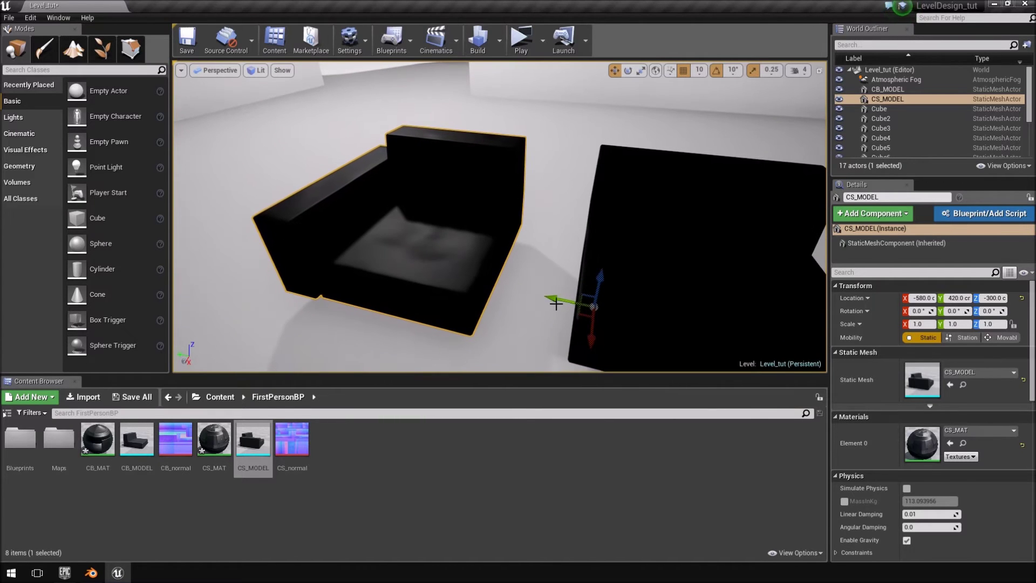
Step: Move CS_MODEL along Y to 380 cm so that it joins flush with CB_MODEL, leaving CS_MODEL selected
left_click_drag(555, 299, 632, 313)
right_click_drag(632, 313, 594, 343)
left_click(561, 254)
left_click(506, 291)
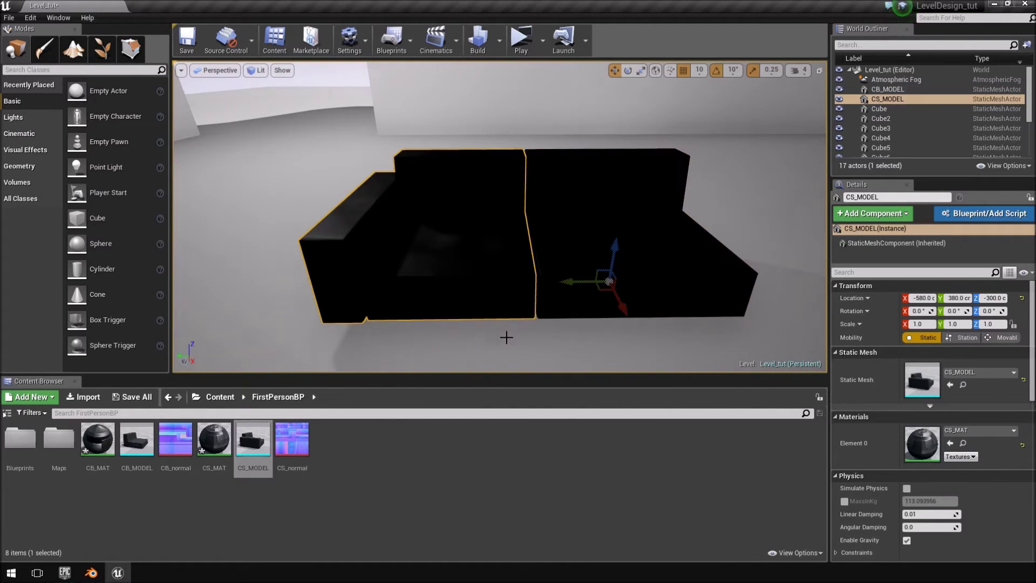
Step: Slide CS_MODEL away from CB_MODEL to about Y 510 cm, and move it back flush at Y 380 cm
left_click_drag(564, 281, 345, 284)
right_click_drag(330, 286, 547, 287)
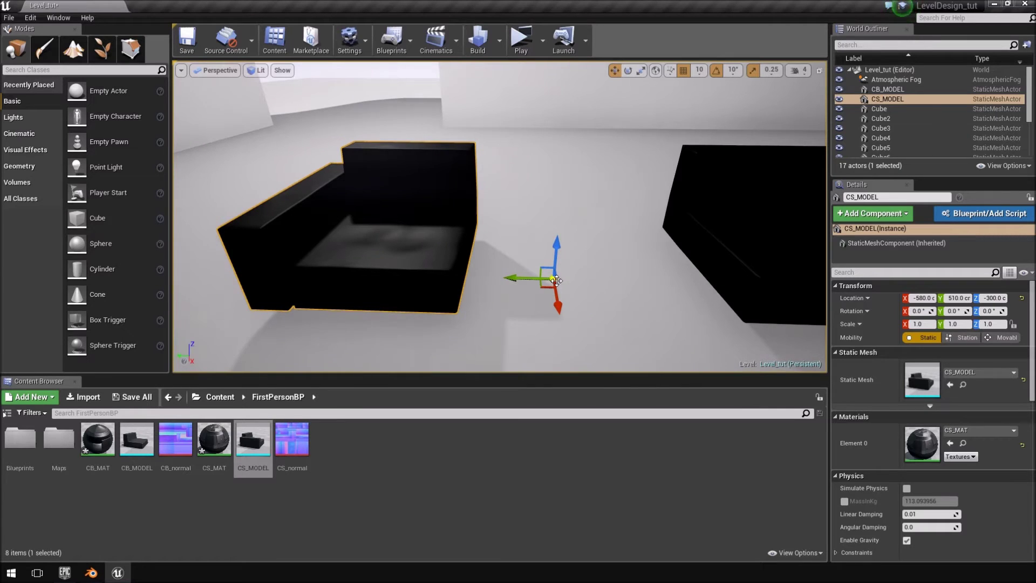
left_click(696, 243)
right_click_drag(696, 242, 604, 238)
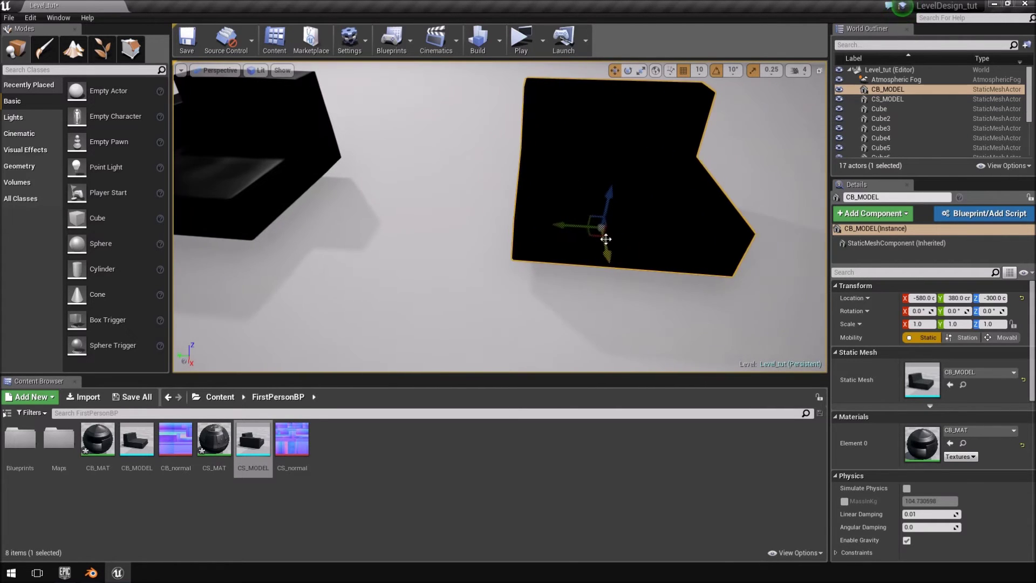
left_click(291, 189)
left_click_drag(351, 209, 574, 242)
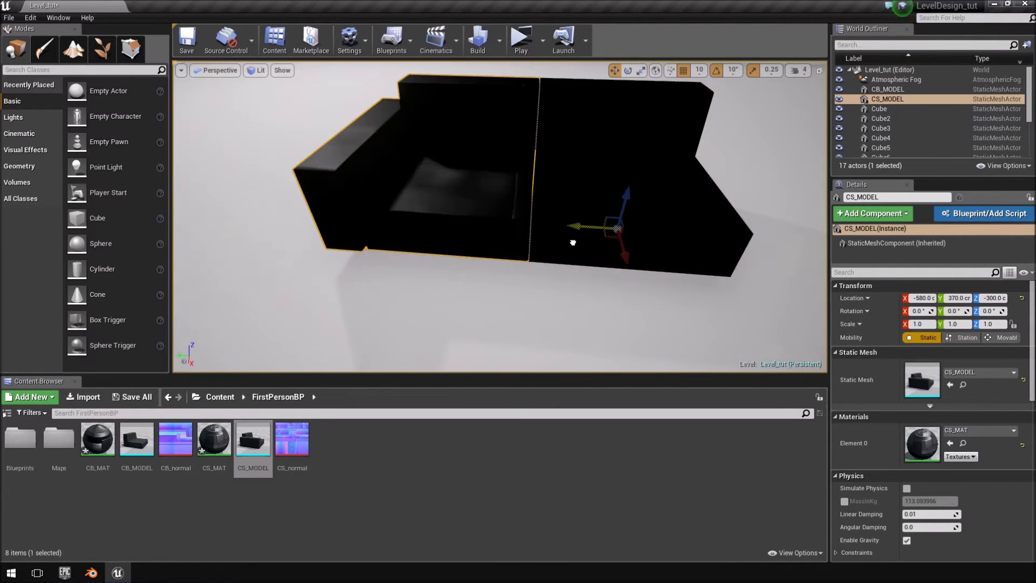
right_click_drag(659, 277, 706, 271)
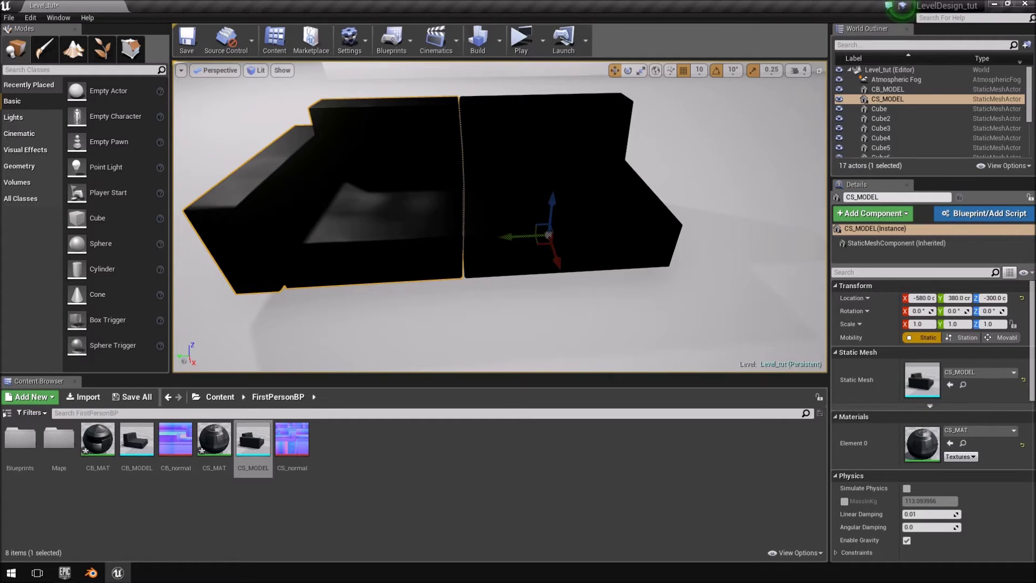
Step: Import the TexturesCom_FabricPlain0077_1_seamless_S fabric texture from the Downloads folder into the FirstPersonBP content folder
right_click_drag(499, 216, 489, 141)
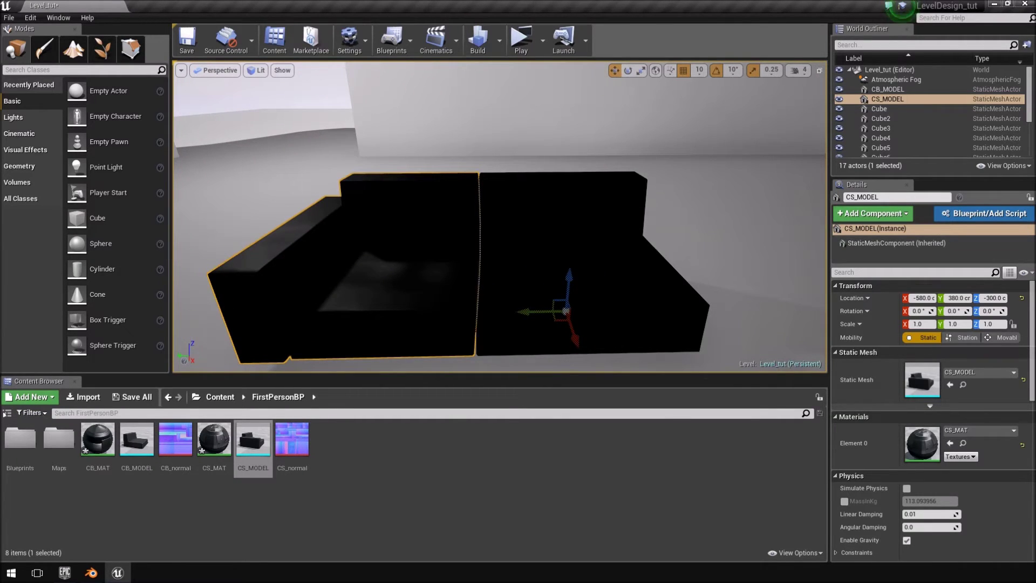
left_click(95, 397)
left_click(62, 103)
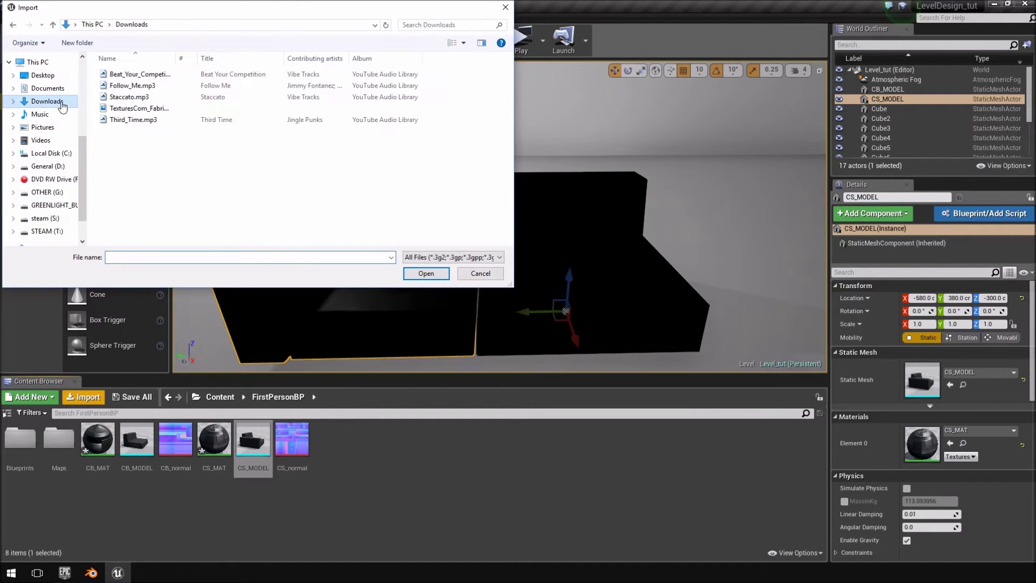
left_click(124, 108)
left_click(426, 273)
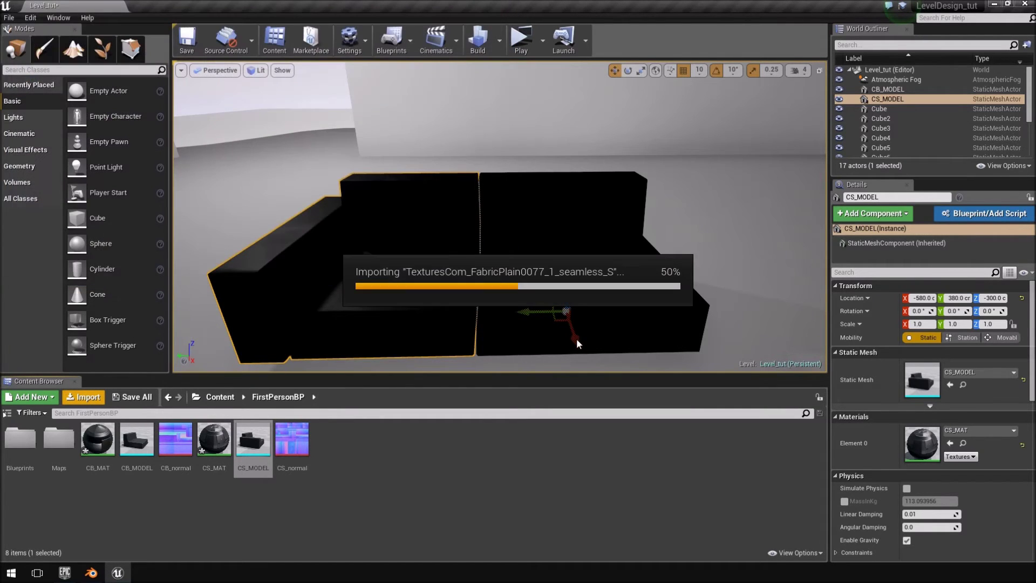
Step: Switch to the browser to view the FabricPlain0077 texture page on textures.com, and return to Unreal Engine
left_click_drag(1035, 86, 563, 37)
double_click(563, 36)
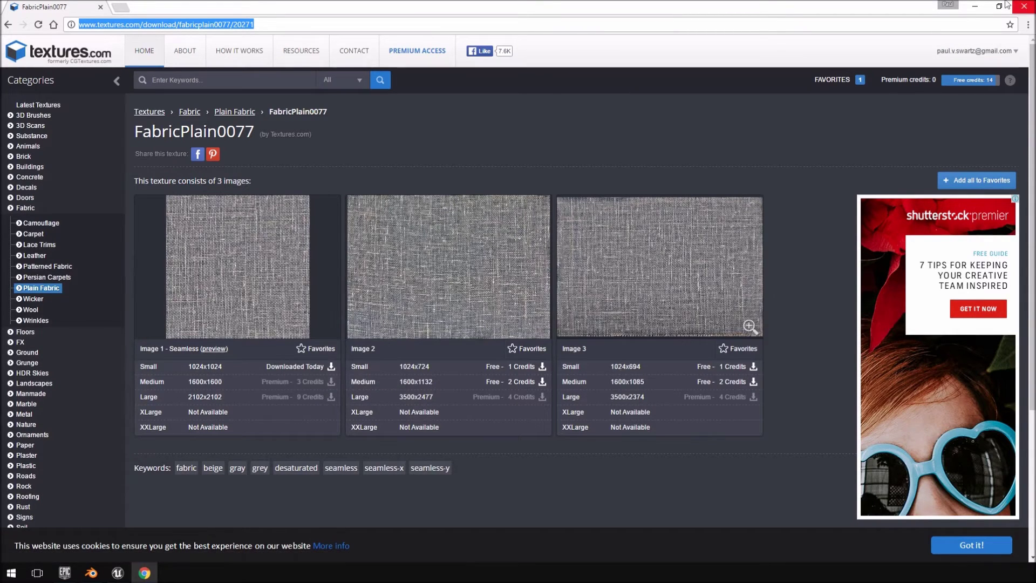
left_click(974, 4)
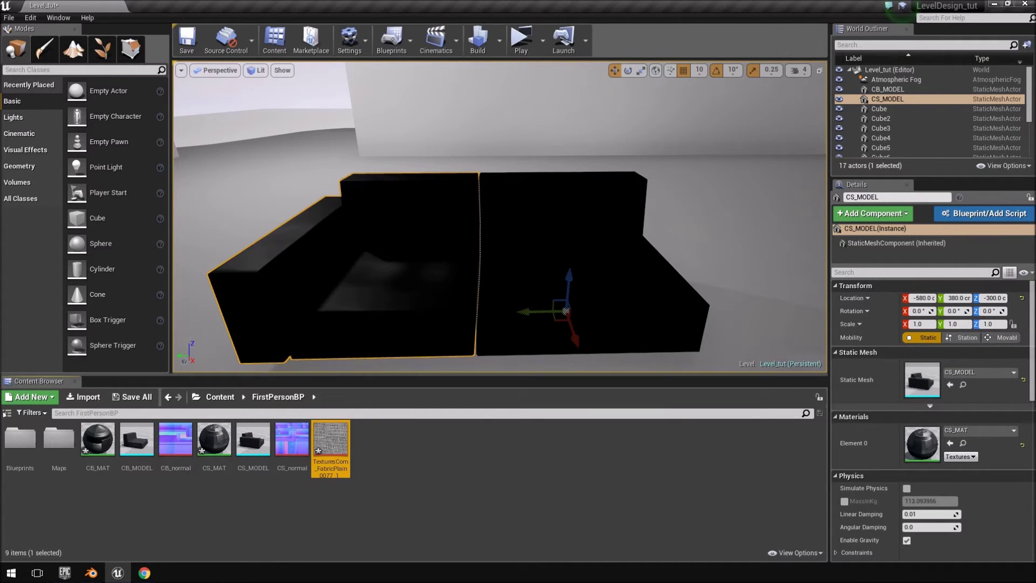
mouse_move(331, 449)
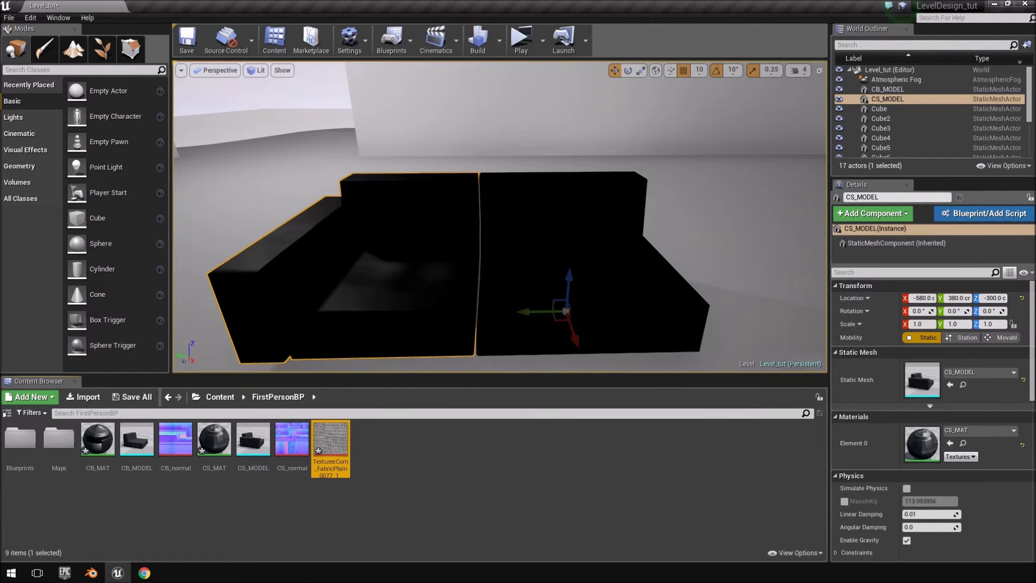
mouse_move(129, 470)
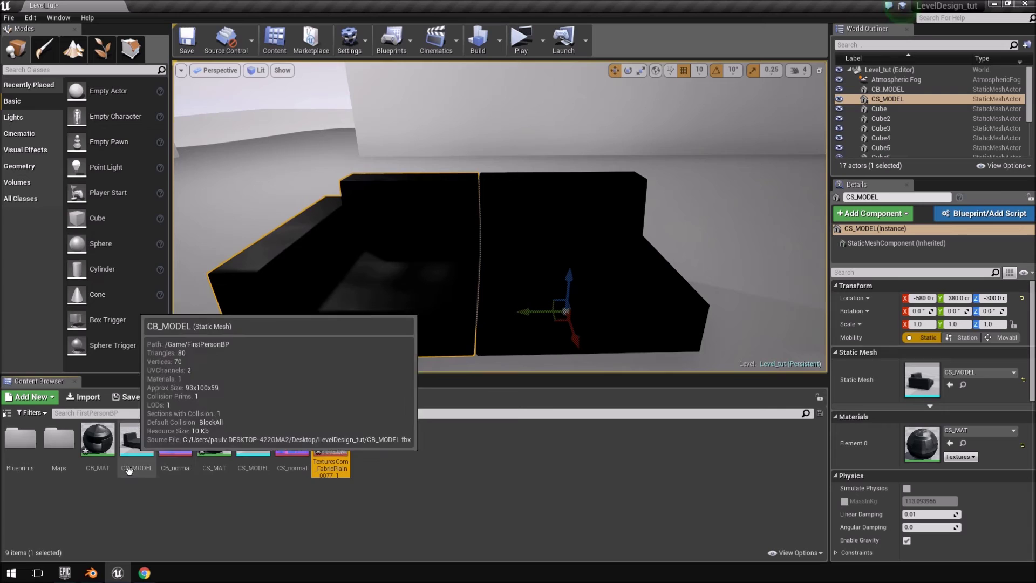
Step: Switch to Blender and examine the UV layout of couch_side_low in the UV/Image Editor
left_click(91, 573)
middle_click_drag(212, 417, 345, 201)
key("Tab")
left_click(11, 504)
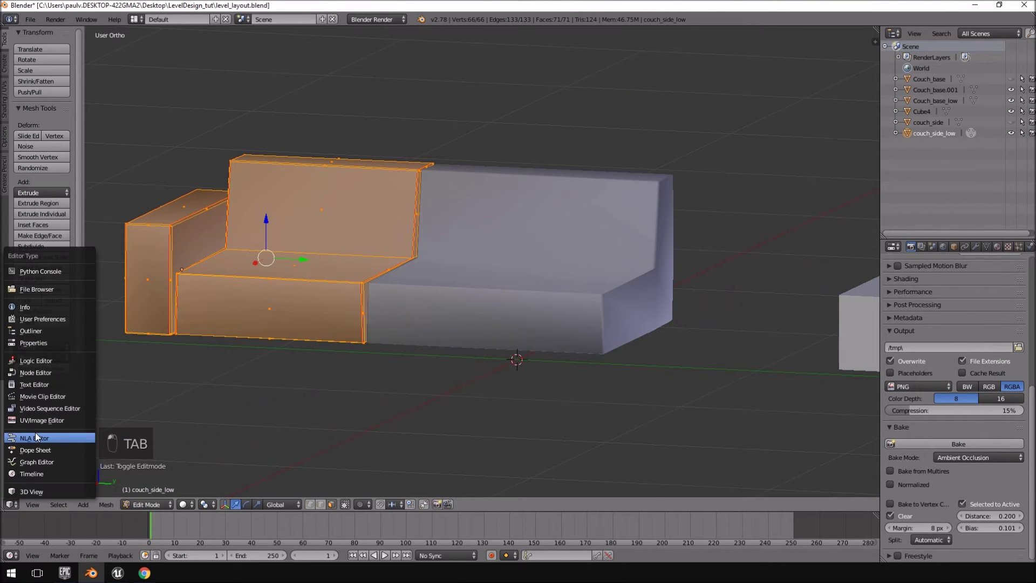
left_click(60, 420)
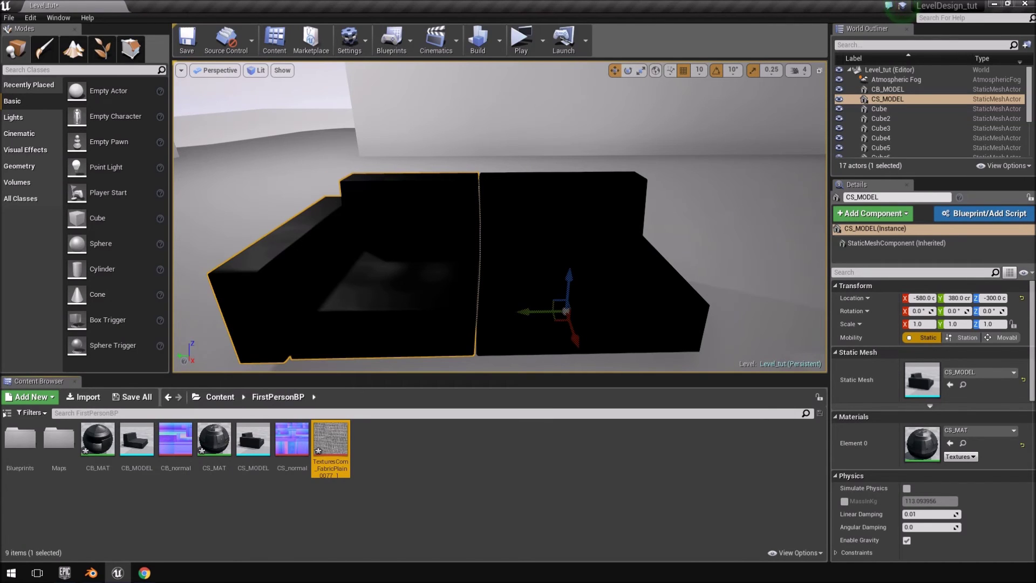
Step: In Unreal Engine, add the imported fabric texture to the CB_MAT material, connect it to Base Color and apply the change
middle_click_drag(499, 216, 423, 213)
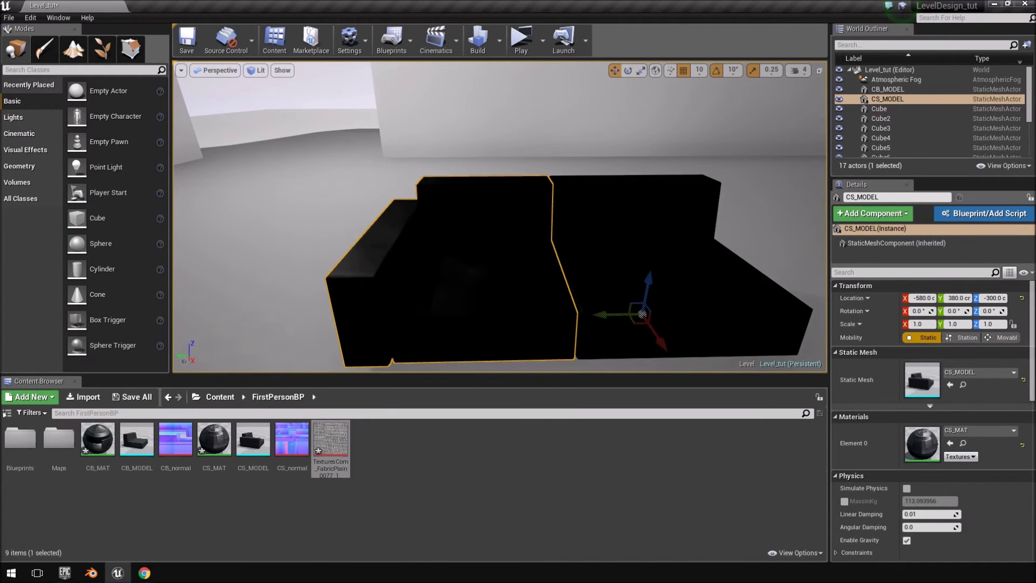
right_click_drag(499, 216, 551, 227)
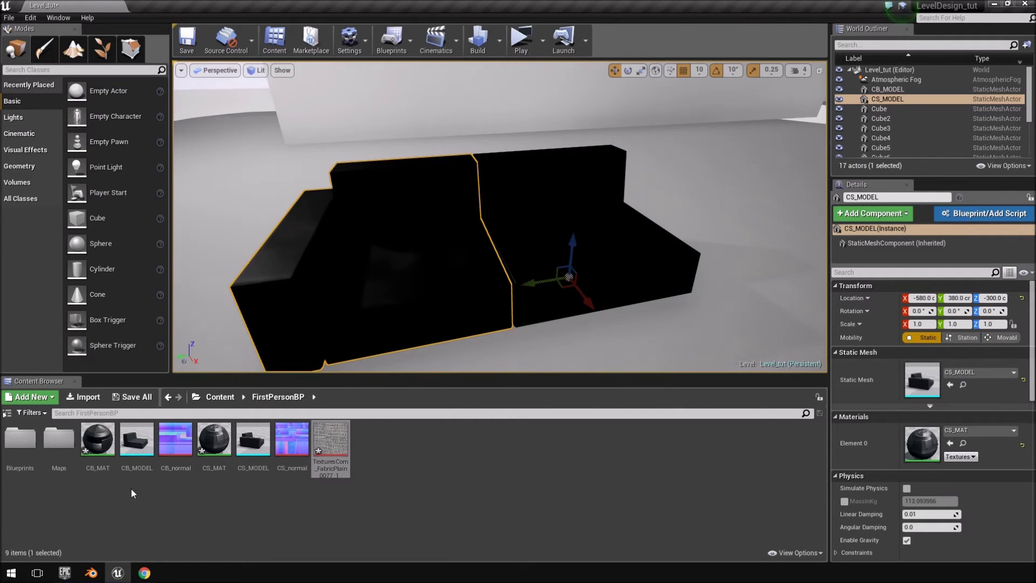
left_click(98, 445)
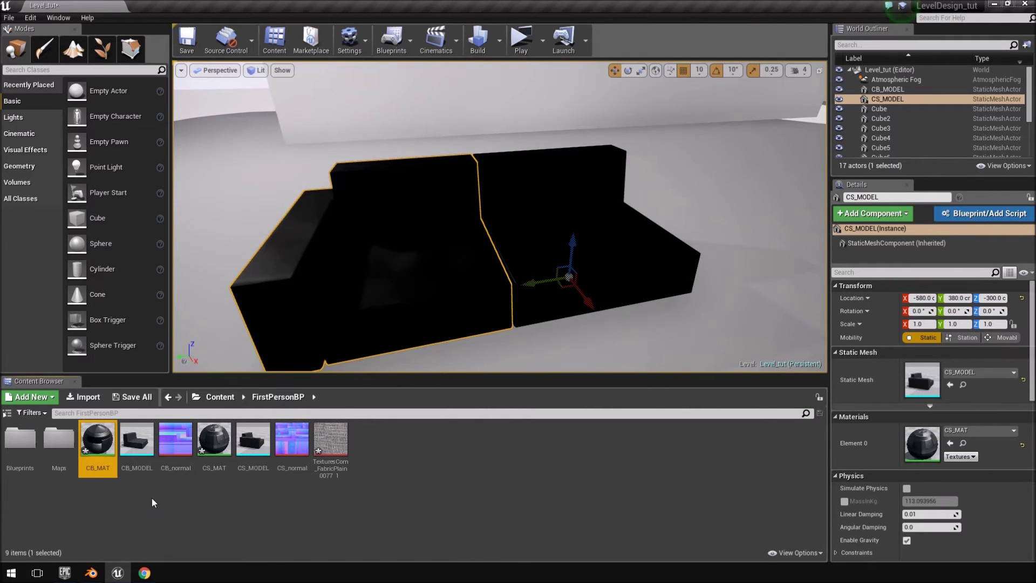
double_click(97, 445)
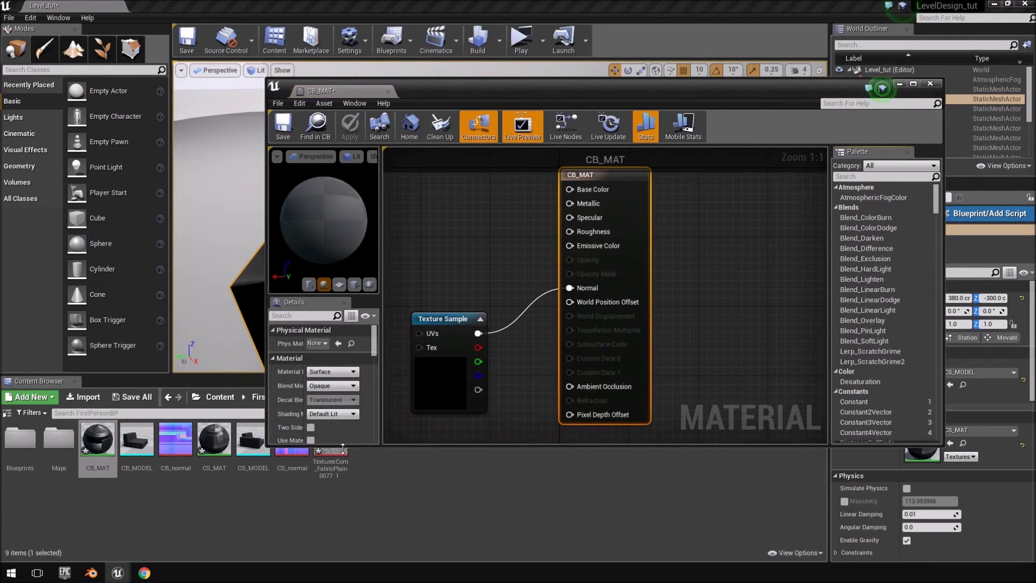
left_click_drag(342, 448, 648, 253)
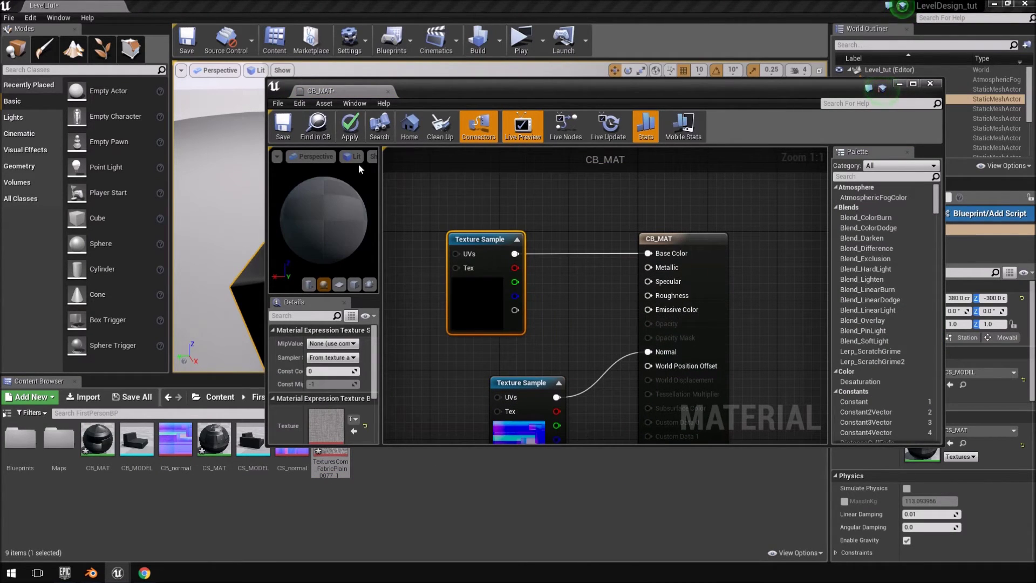
left_click(348, 129)
Step: Move the CB_MAT editor window aside to examine the fabric on CB_MODEL in the level, and move it back
left_click_drag(488, 83, 411, 418)
right_click_drag(458, 349, 426, 340)
left_click_drag(490, 429, 485, 219)
right_click_drag(485, 178, 467, 197)
left_click(482, 250)
left_click_drag(494, 212, 500, 56)
Step: Add a TextureCoordinate node to CB_MAT with U and V tiling of 8, and connect it to the fabric texture's UVs
right_click_drag(451, 162, 614, 166)
right_click(353, 203)
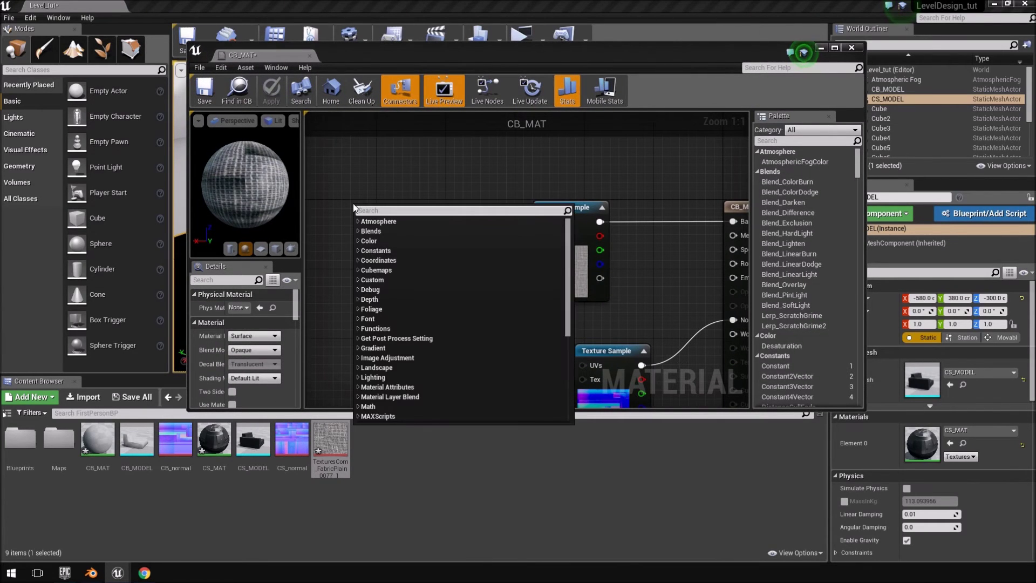
type("textureco")
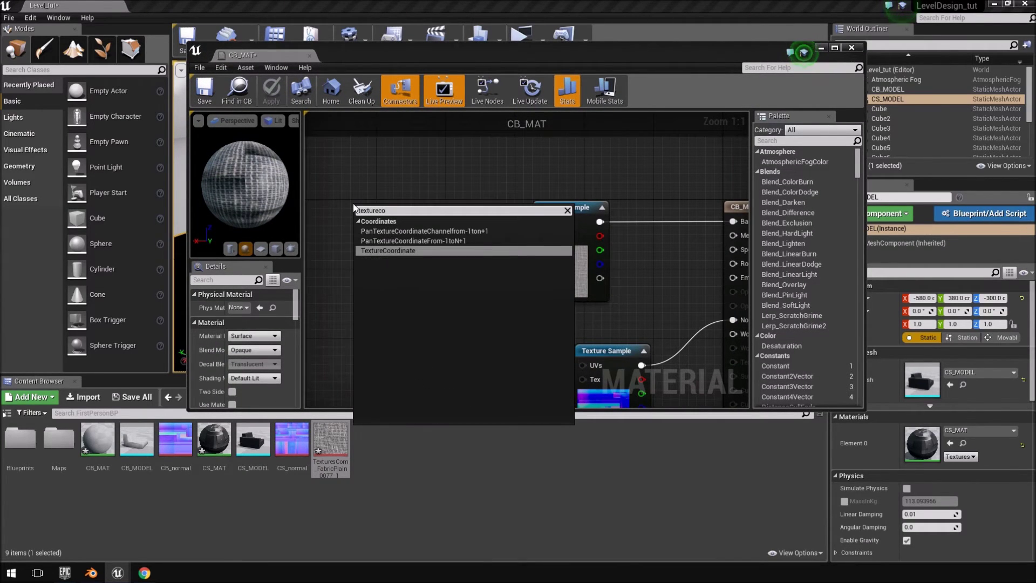
left_click(391, 250)
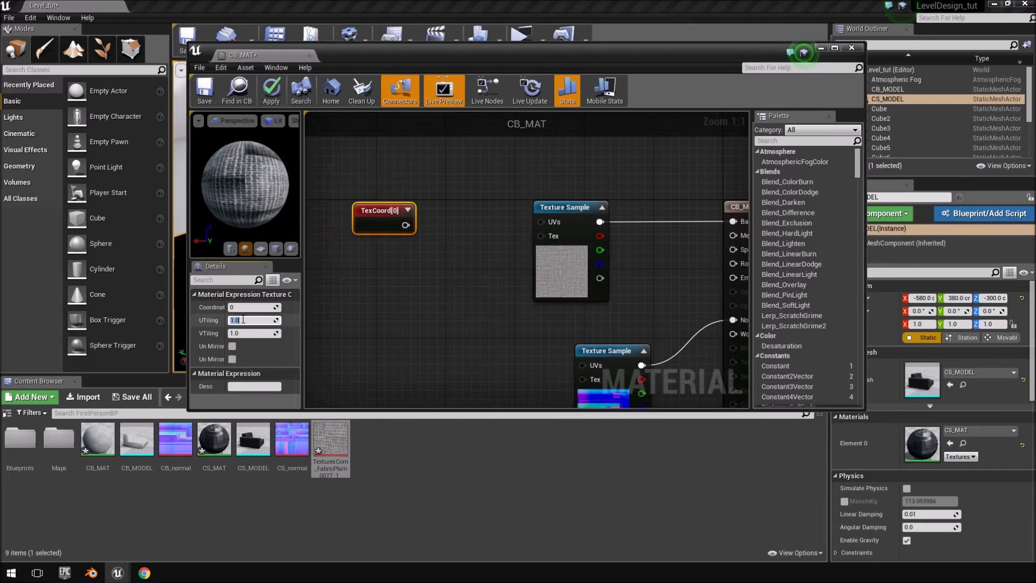
key("Tab")
type("8")
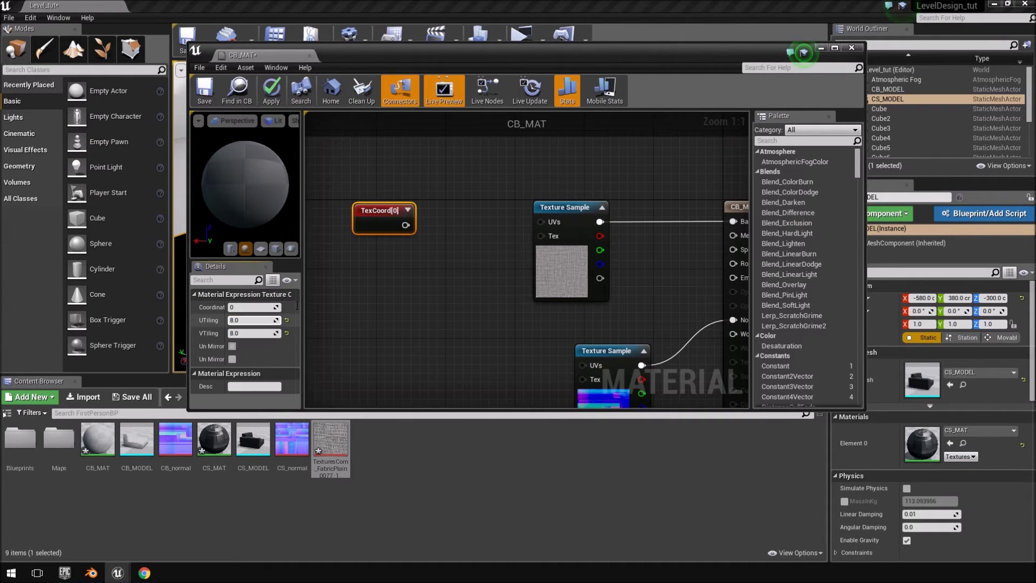
left_click_drag(405, 225, 542, 222)
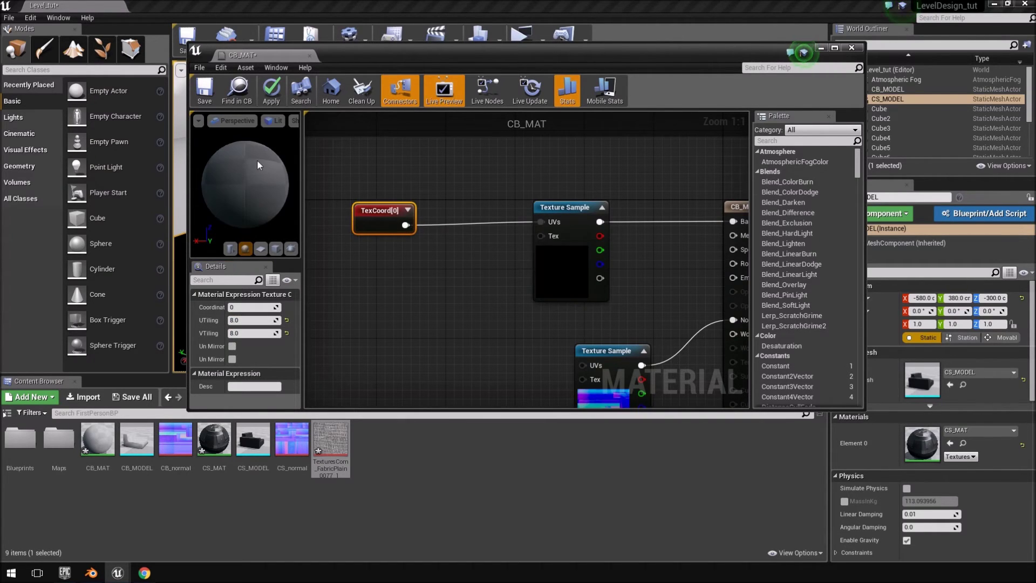
Step: Minimize the material editor and examine the tiled fabric on CB_MODEL up close in the level
left_click(820, 48)
right_click_drag(499, 217, 626, 238)
right_click_drag(437, 216, 440, 215)
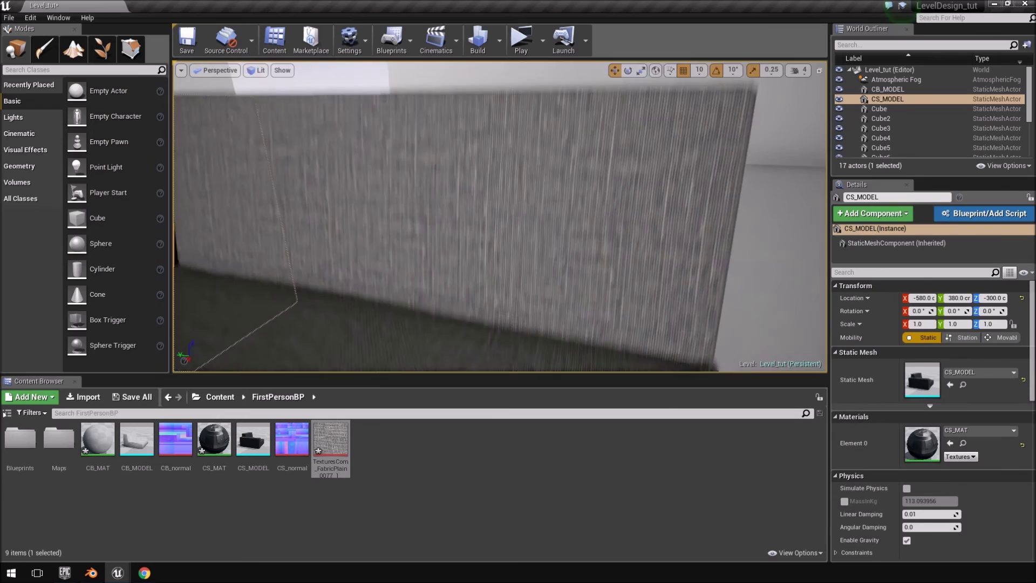
mouse_move(499, 217)
right_mouse_down()
mouse_move(500, 257)
mouse_move(500, 210)
mouse_move(474, 200)
mouse_move(507, 216)
mouse_move(488, 215)
right_mouse_up()
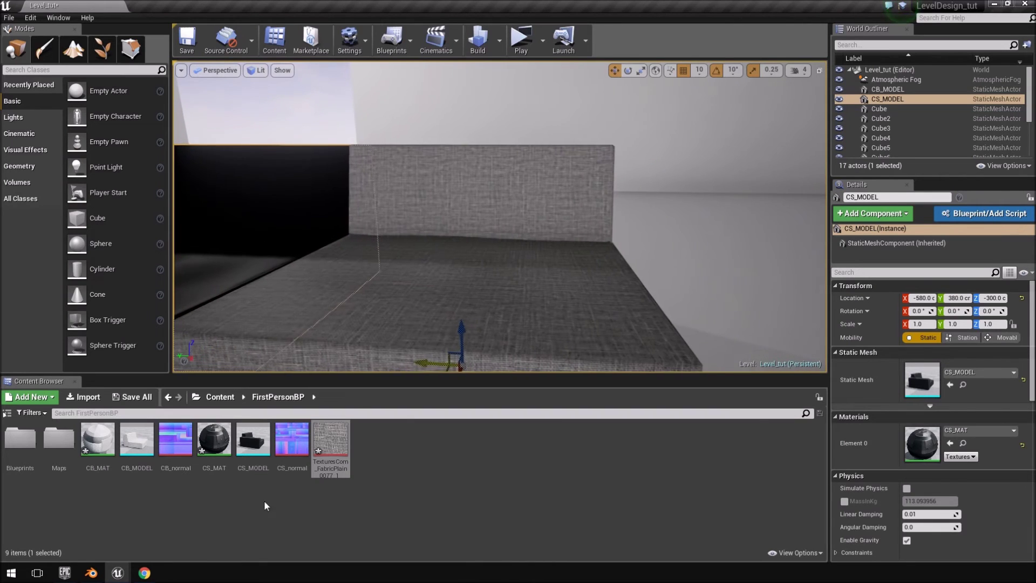
Step: Open the CS_MAT material, add the imported fabric texture and connect it to Base Color
double_click(216, 441)
left_click_drag(330, 438, 378, 170)
right_click_drag(378, 170, 495, 266)
left_click_drag(501, 279, 592, 244)
right_click_drag(456, 246, 412, 233)
Step: Add a TextureCoordinate node to CS_MAT and connect it to the fabric texture's UVs
right_click(413, 233)
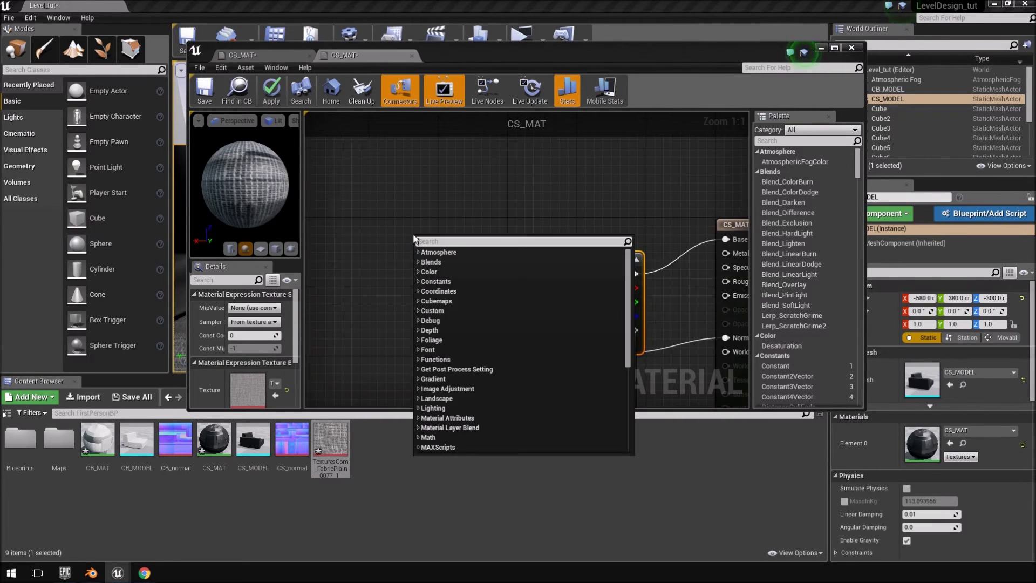
type("textureco")
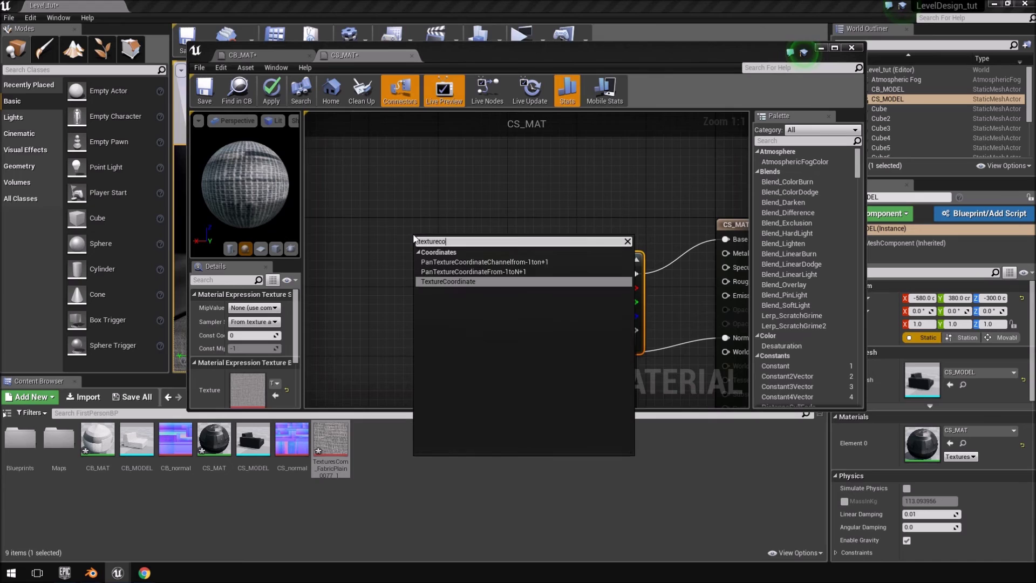
type("o")
left_click(464, 280)
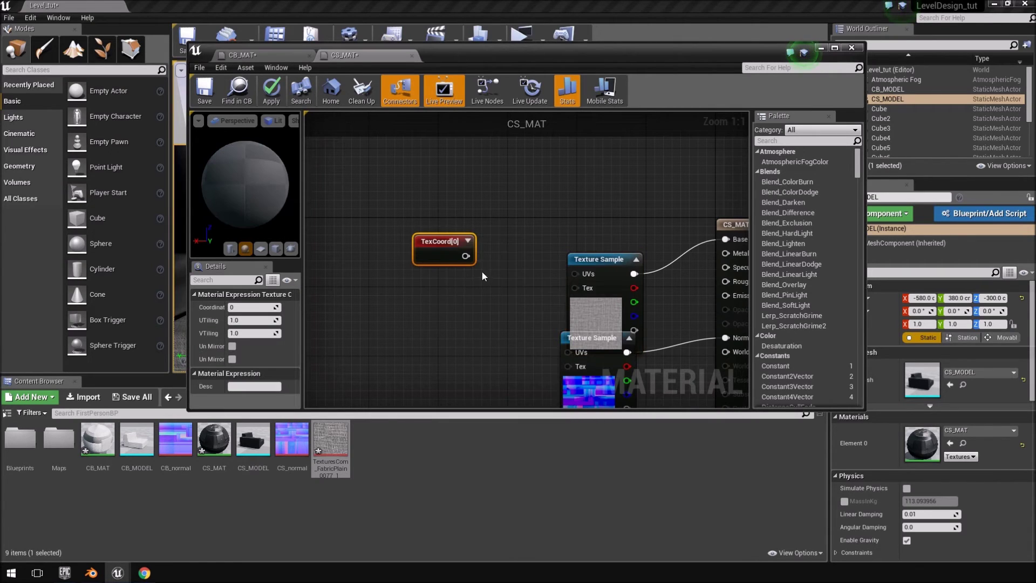
left_click_drag(588, 278, 588, 277)
Step: Set the U and V tiling of CS_MAT's TextureCoordinate node to 8 and apply the material changes
left_click(252, 320)
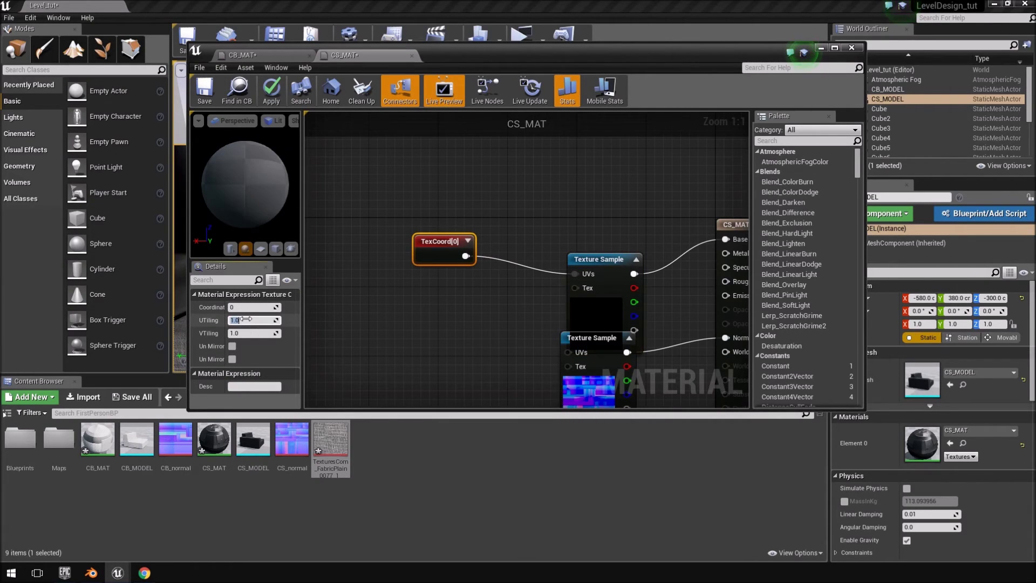
type("8")
key("Tab")
type("8")
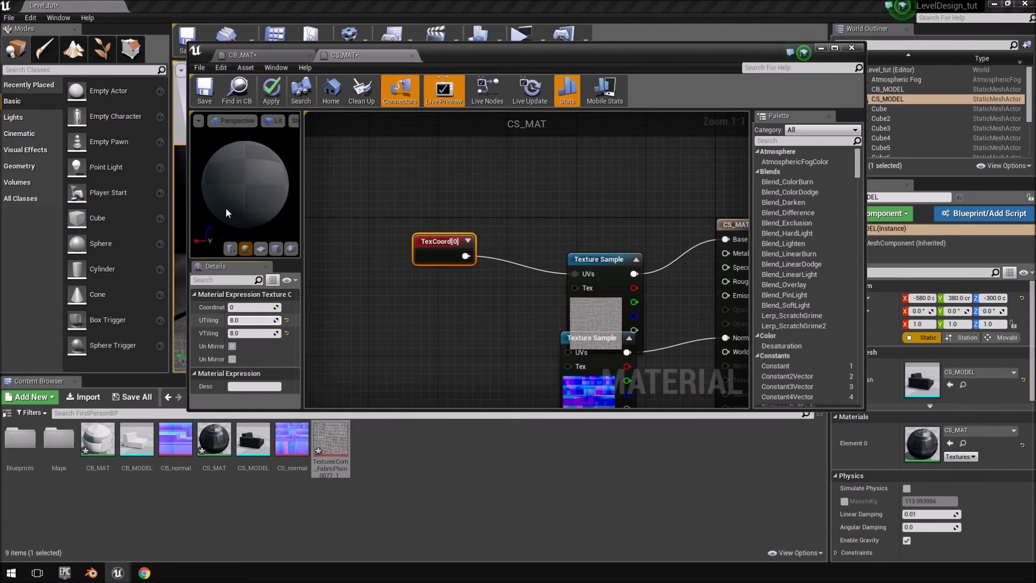
left_click(271, 91)
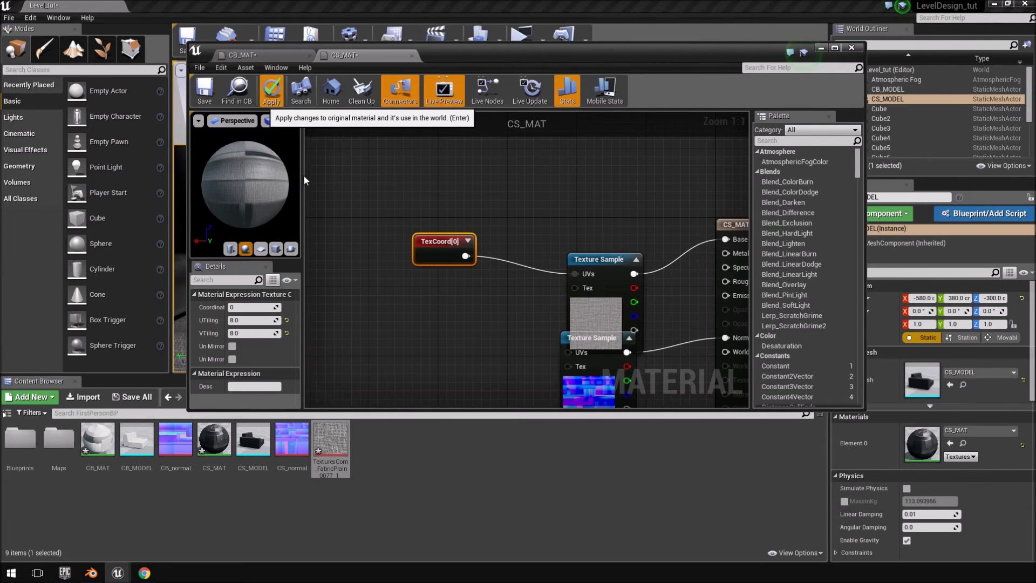
Step: Close the CS_MAT and CB_MAT editors and look over the textured couch pieces in the level
left_click(412, 56)
left_click(311, 57)
mouse_move(423, 149)
right_mouse_down()
mouse_move(491, 167)
mouse_move(534, 162)
mouse_move(394, 189)
mouse_move(335, 141)
mouse_move(361, 162)
mouse_move(411, 161)
right_mouse_up()
mouse_move(434, 197)
right_mouse_down()
mouse_move(434, 140)
mouse_move(435, 180)
right_mouse_up()
Step: Duplicate CS_MODEL along Y to 150 cm, past the free end of CB_MODEL
left_click(561, 177)
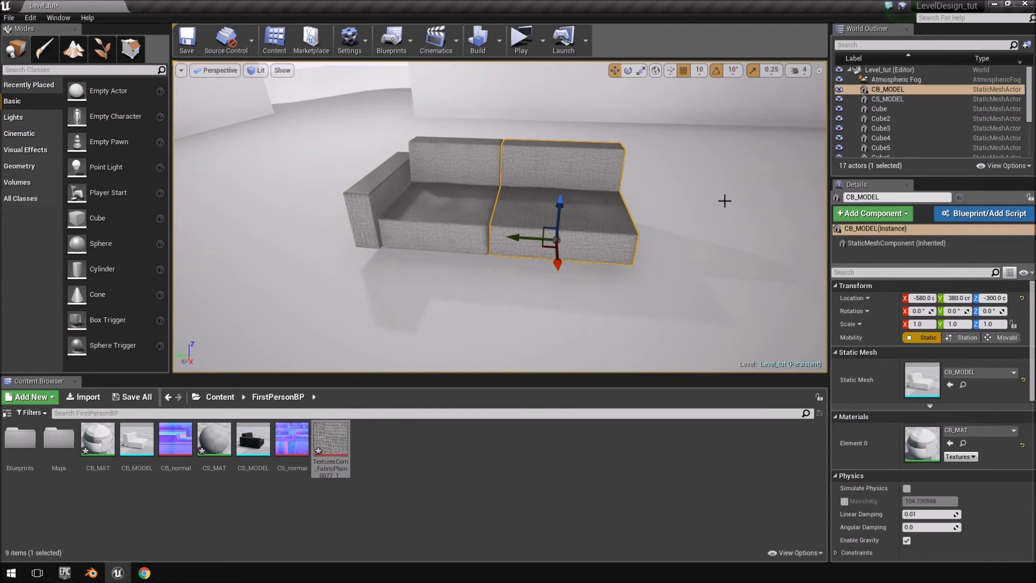
left_click(459, 192)
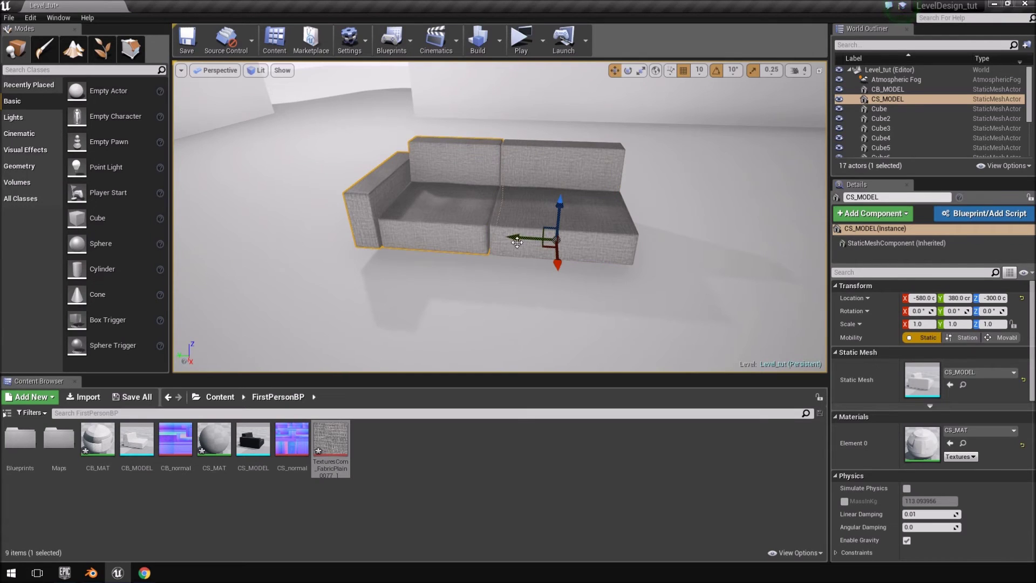
right_click_drag(517, 241, 468, 211)
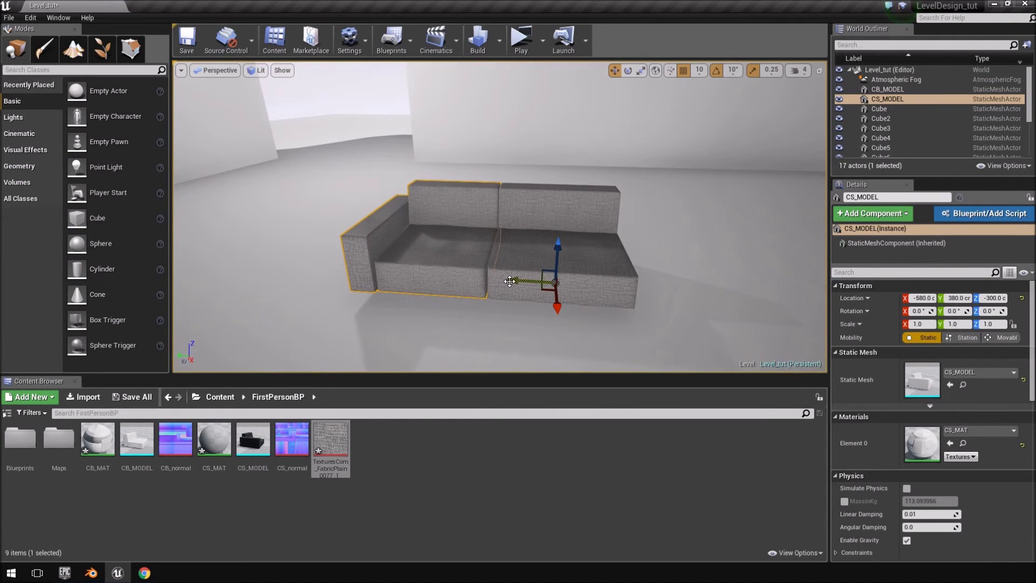
left_click_drag(510, 282, 811, 297, "alt")
right_click_drag(703, 264, 793, 311)
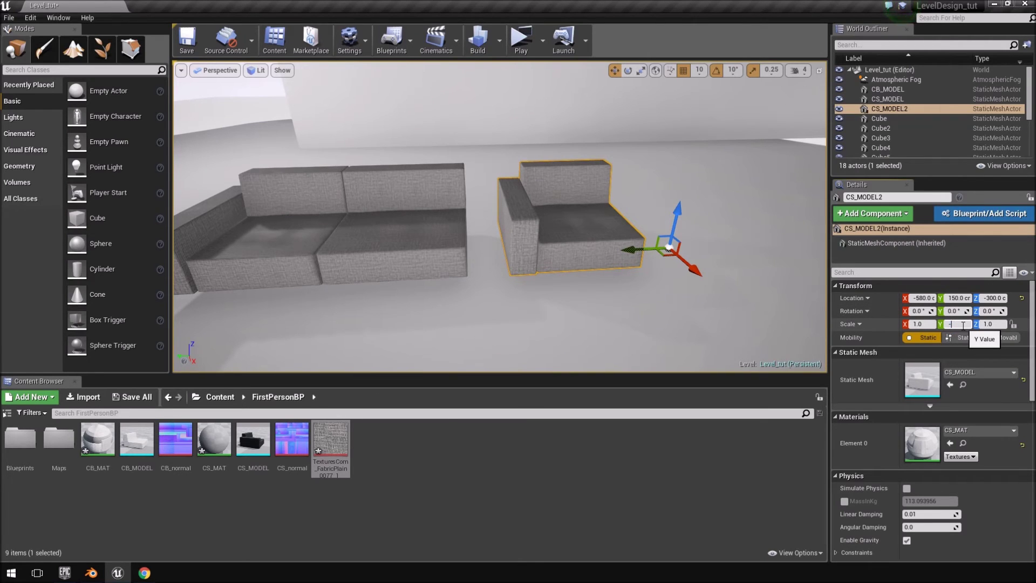
Step: Mirror the CS_MODEL copy with a Y scale of -1 and move it flush against CB_MODEL at Y 380 cm
type("1")
key("Return")
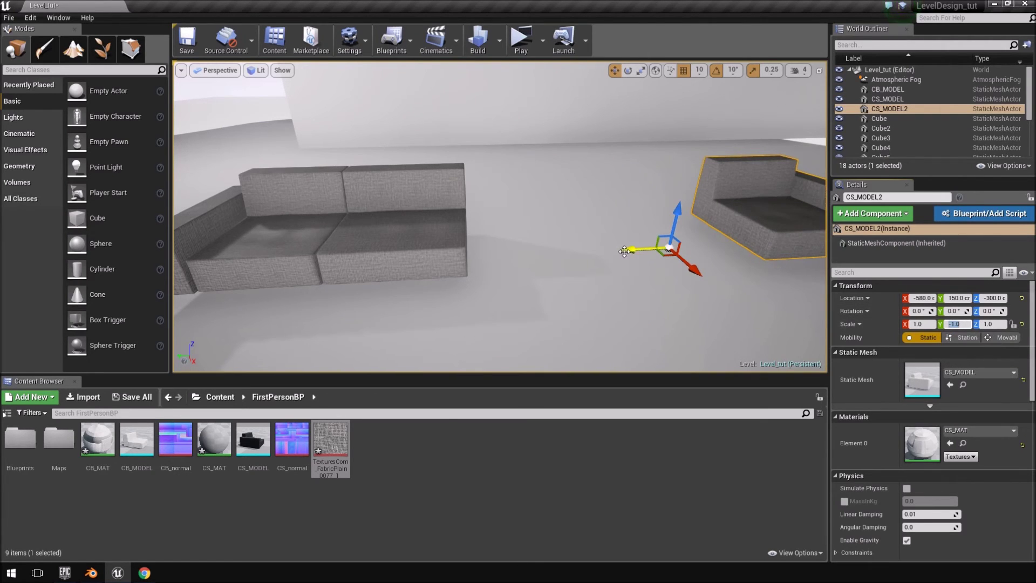
left_click_drag(625, 251, 359, 268)
right_click_drag(440, 243, 421, 251)
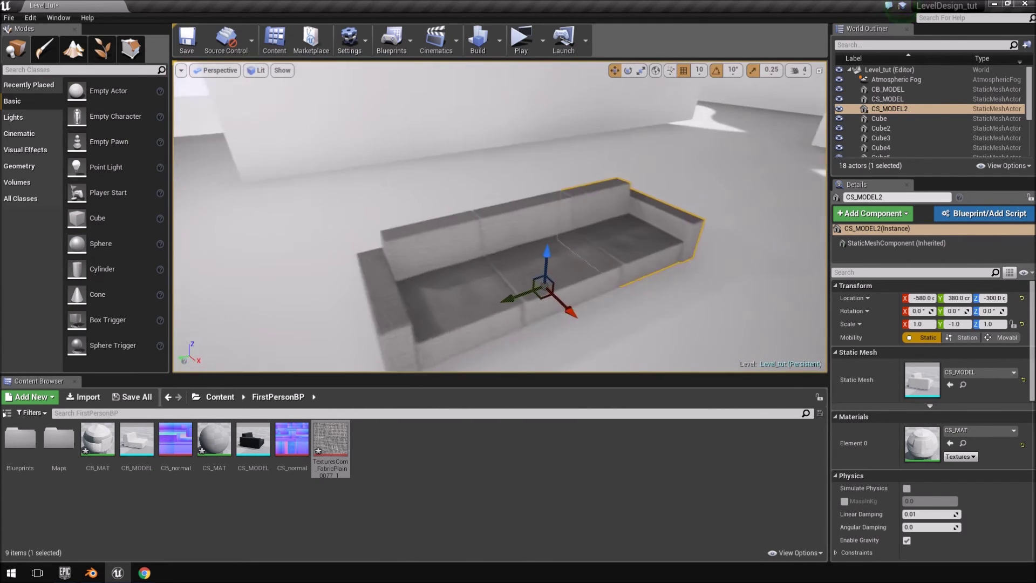
Step: Duplicate both CS_MODEL end pieces along X to -460 cm and slide one copy flush against the other as a two-seat couch
right_click_drag(351, 295, 361, 253)
left_click(453, 246, "ctrl")
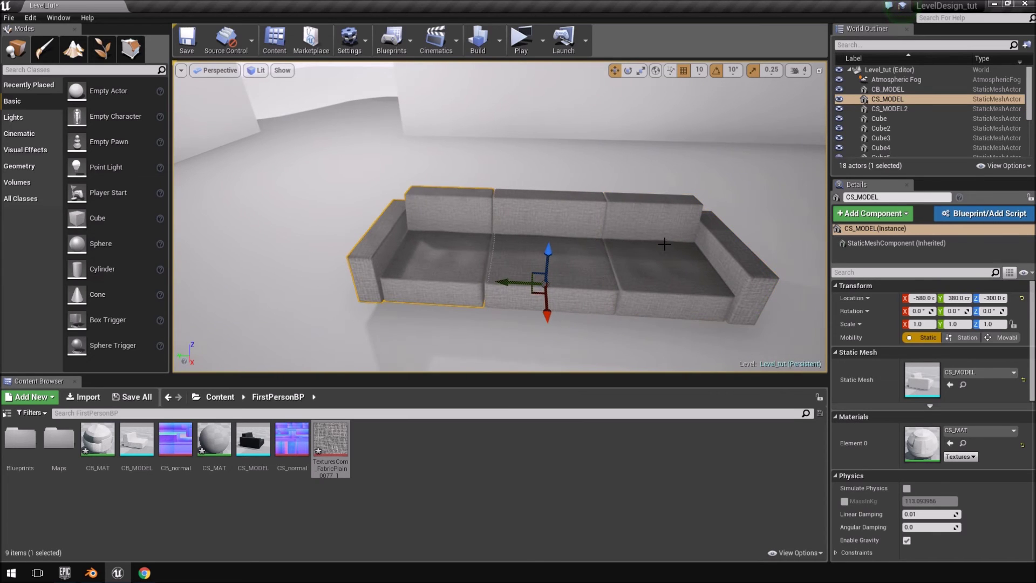
right_click_drag(558, 272, 558, 271)
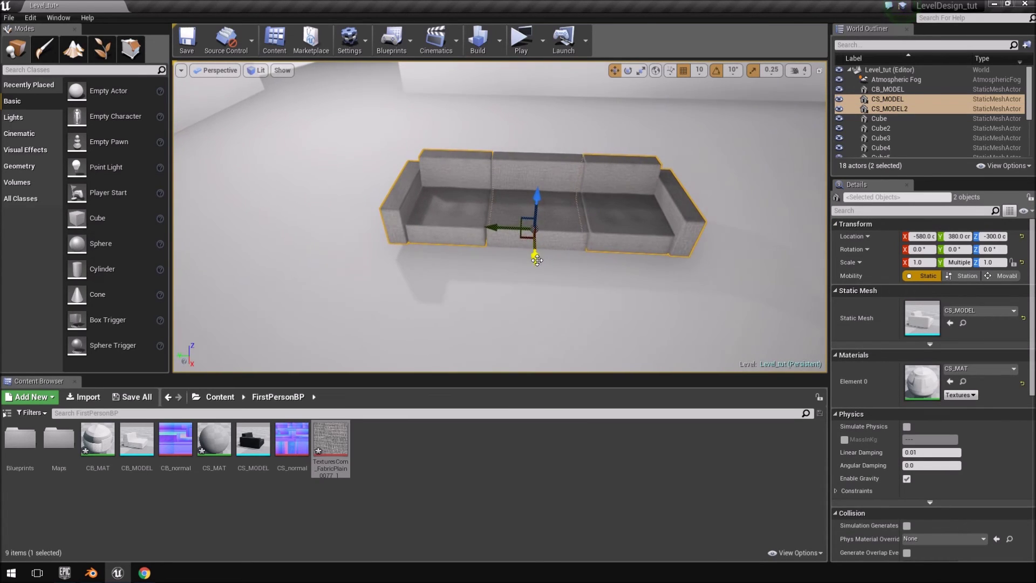
left_click_drag(537, 260, 536, 369, "alt")
left_click(694, 321)
left_click_drag(491, 321, 386, 325)
Step: Rotate both end-piece copies together to -90° about Z and move the two-seat couch beside the three-seat couch
left_click(466, 276, "ctrl")
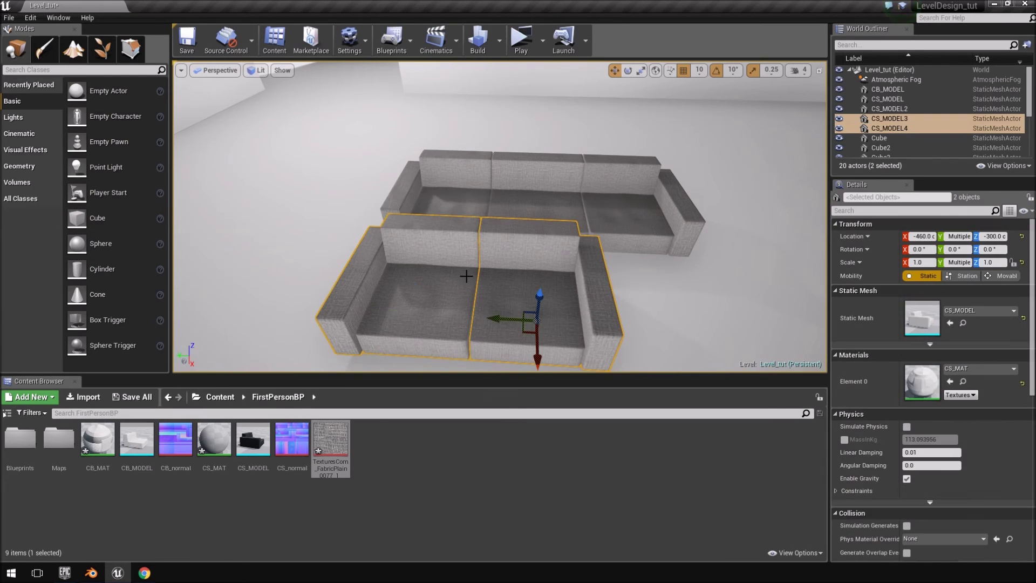
left_click_drag(530, 335, 604, 339)
right_click_drag(604, 325, 447, 367)
key("r")
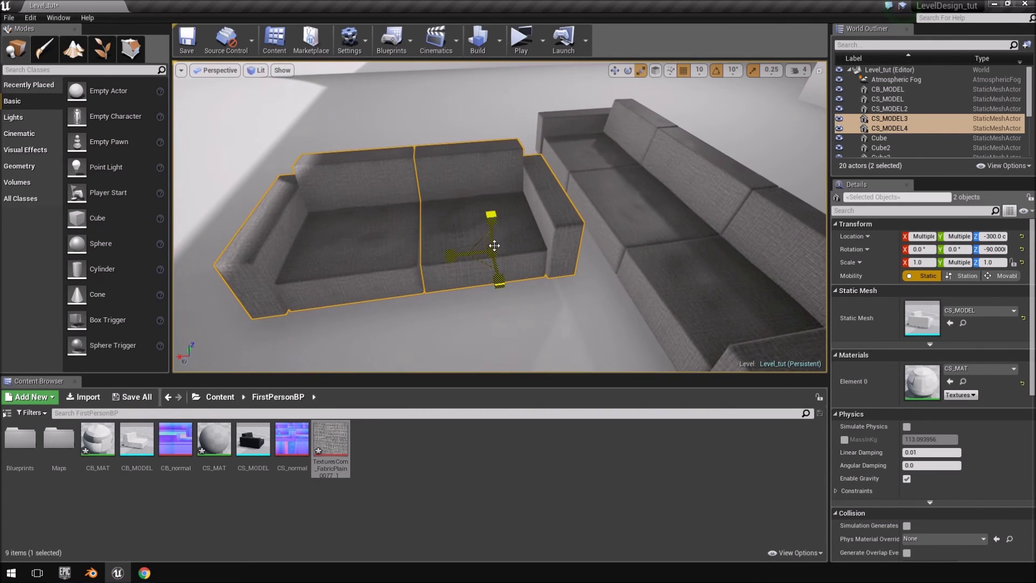
left_click_drag(468, 260, 304, 174)
Step: Examine the fabric texture, cushion edges and module seams of the assembled three-seat couch up close and from several sides
right_click_drag(303, 174, 442, 232)
right_click_drag(402, 181, 397, 178)
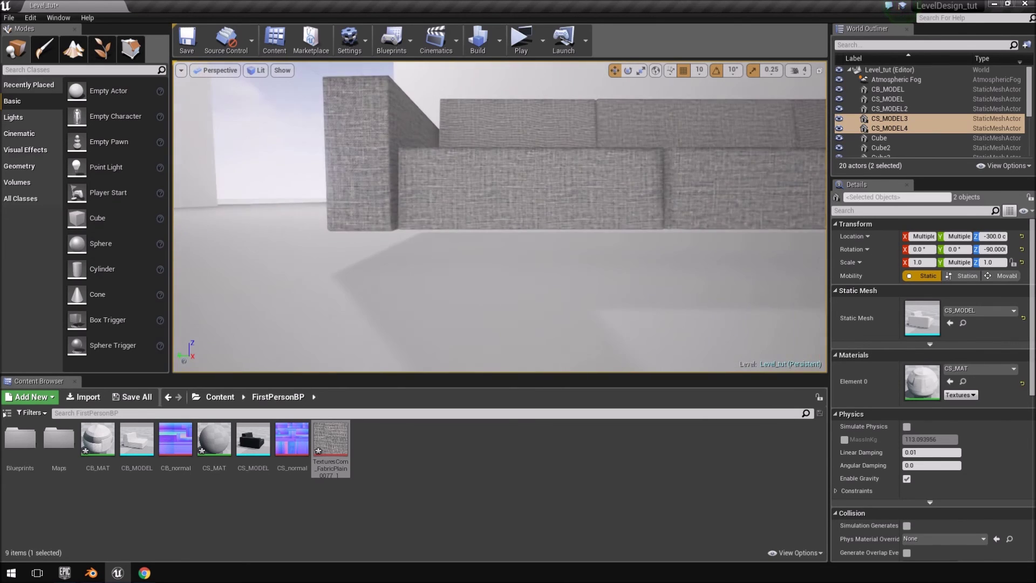
right_click_drag(397, 179, 394, 175)
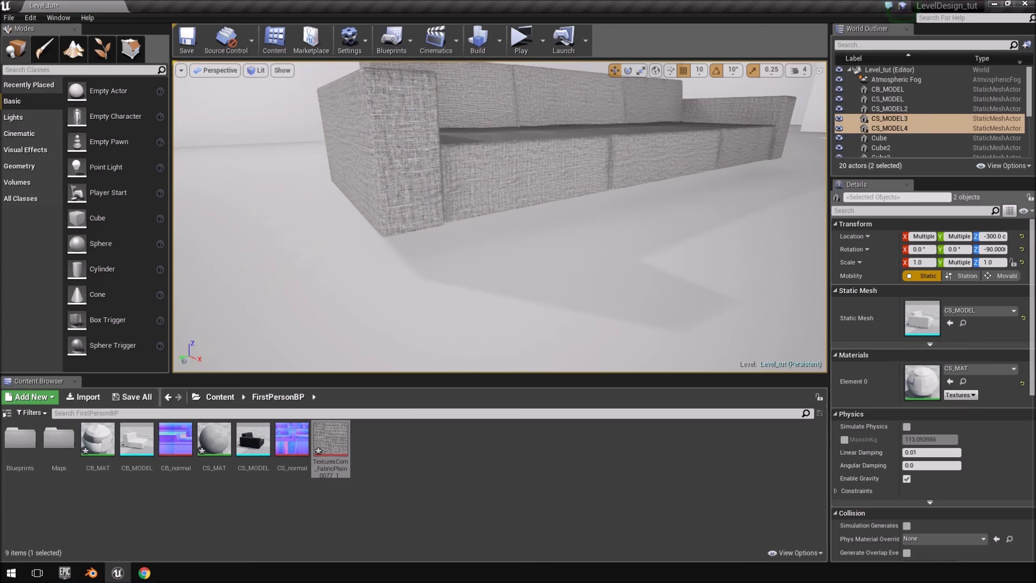
right_click_drag(394, 175, 391, 176)
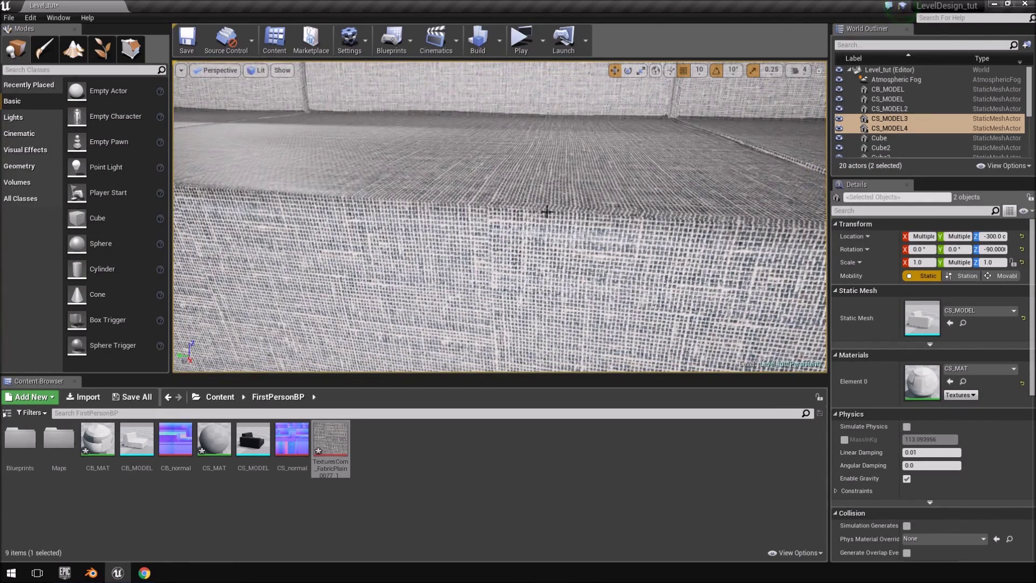
right_click_drag(681, 210, 590, 189)
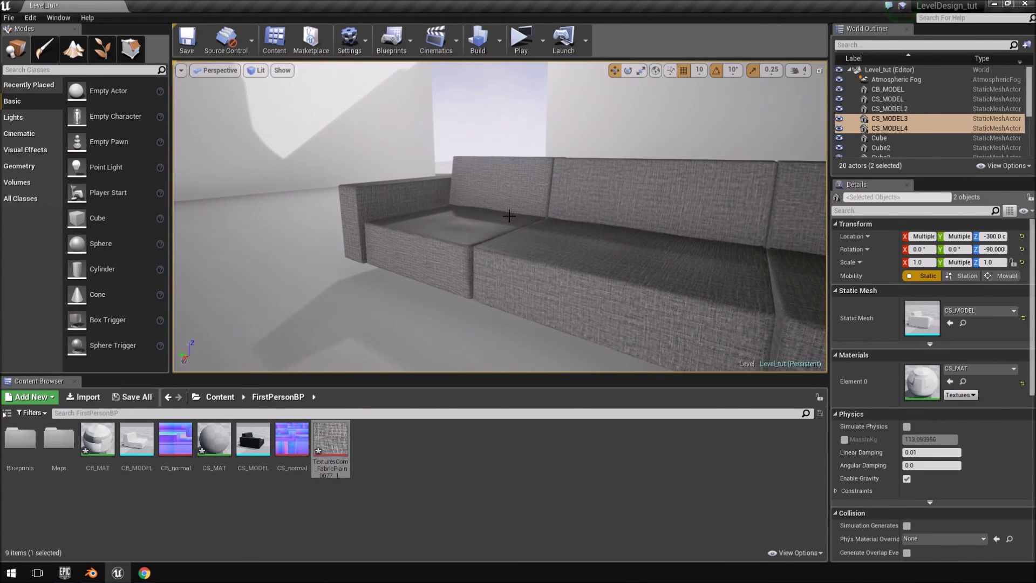
right_click_drag(526, 206, 532, 206)
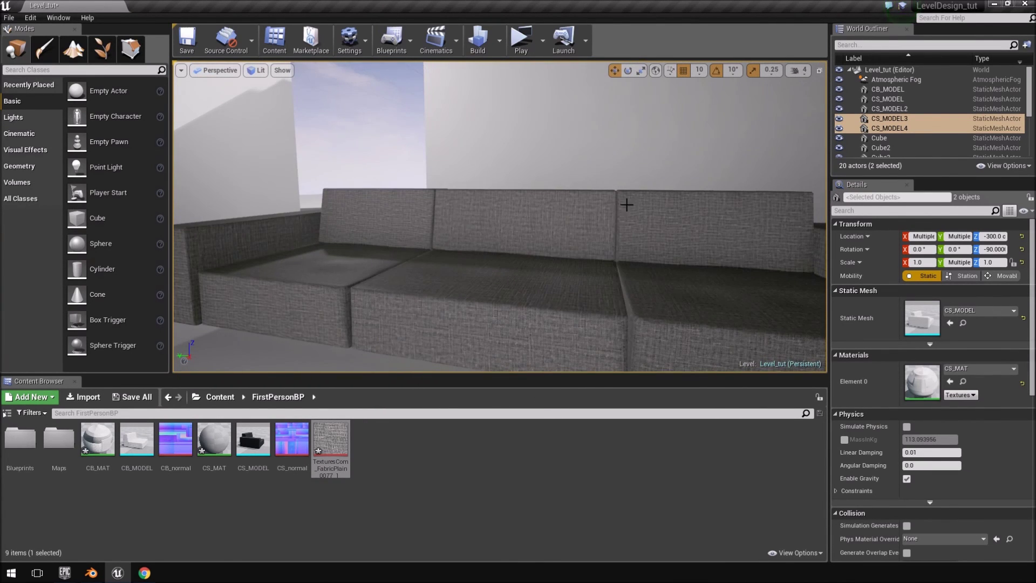
mouse_move(455, 213)
right_mouse_down()
mouse_move(647, 213)
mouse_move(439, 212)
mouse_move(465, 218)
right_mouse_up()
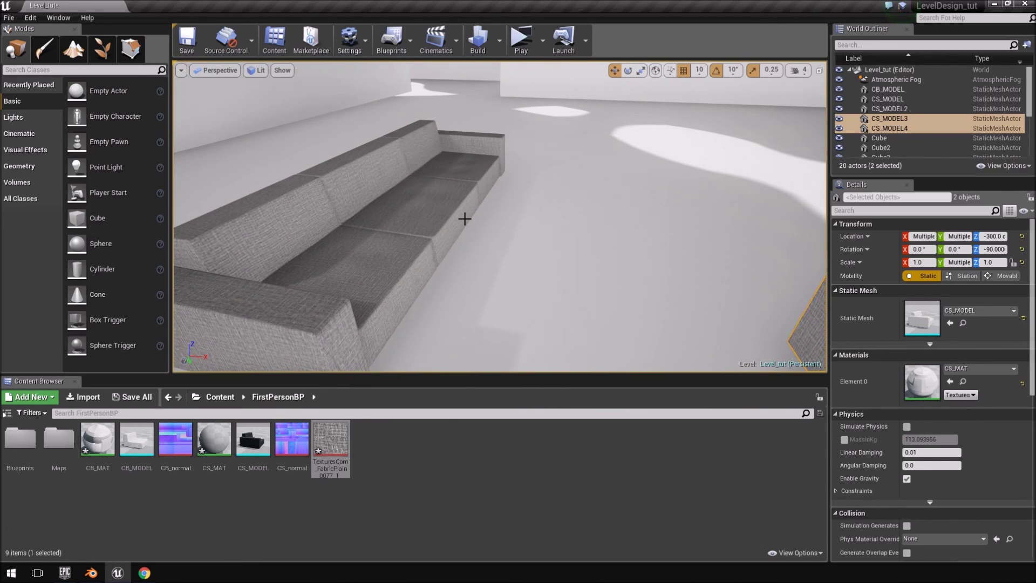